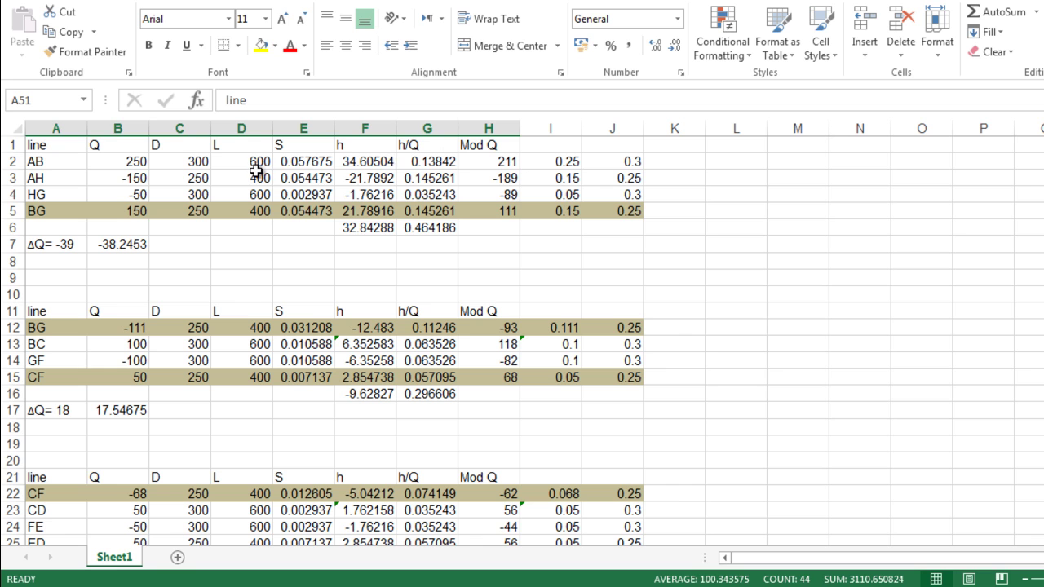
Step: Clear the S, h, h/Q and Mod Q results in E2:H6 of the first table and select cell E2
left_click_drag(298, 162, 501, 228)
key("Delete")
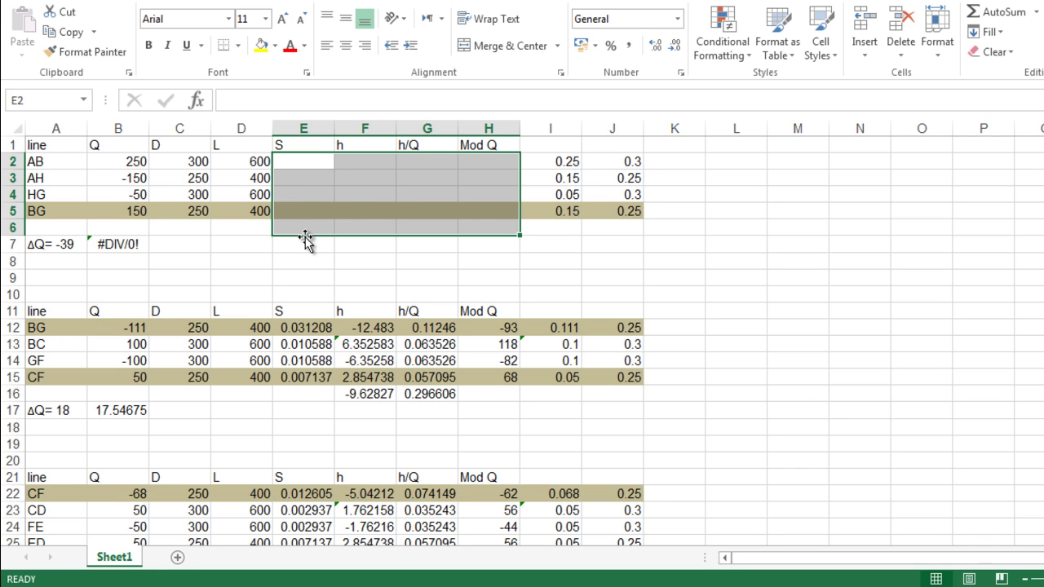
left_click(558, 160)
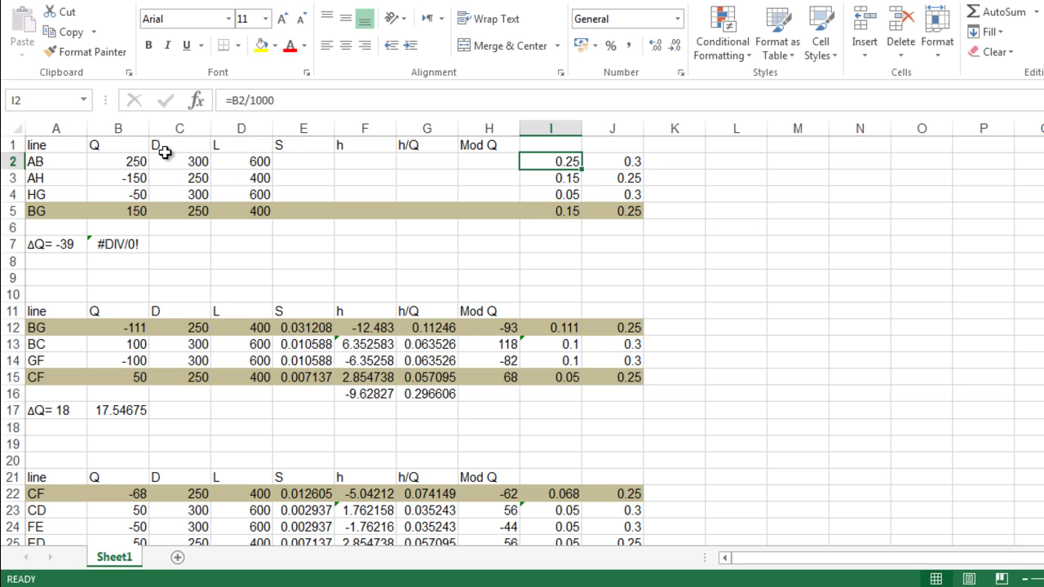
left_click(292, 163)
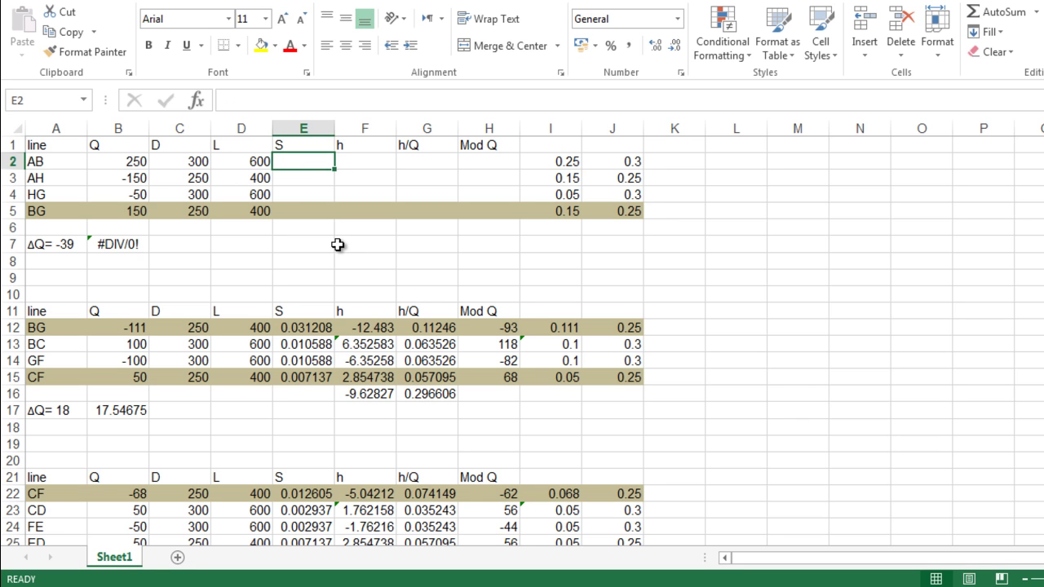
type("=")
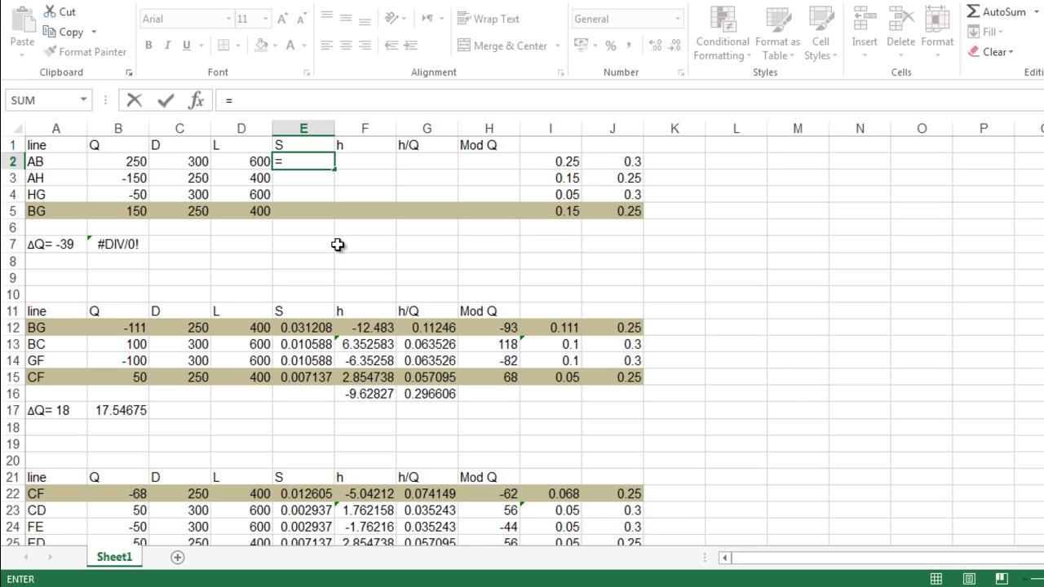
type(")")
key("Escape")
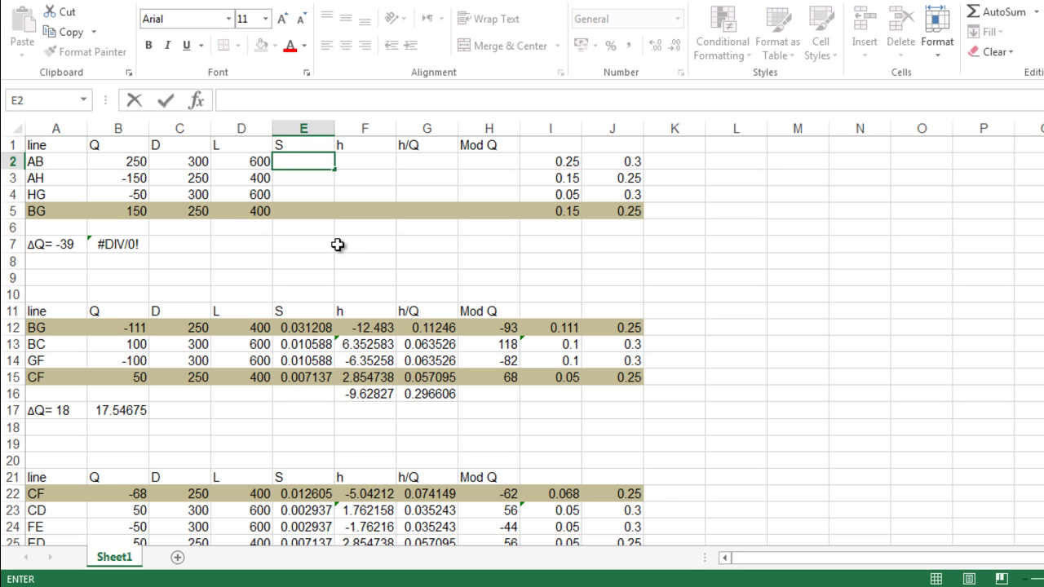
Step: Enter =(0.00213*I2^1.85)/J2^4.87 in E2 for the slope S of line AB and fill it down to E5
type("=(0")
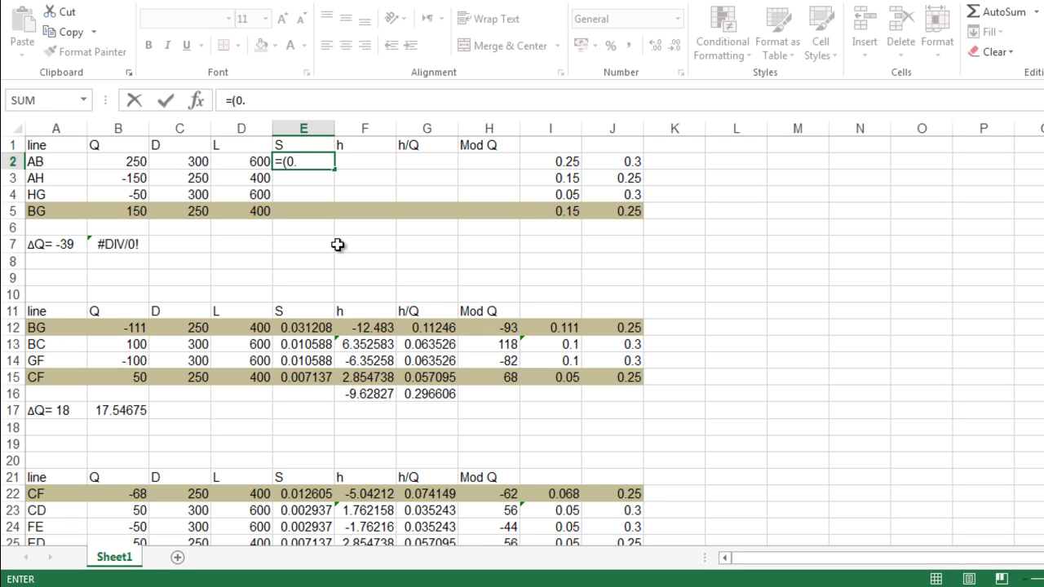
type(".00213*")
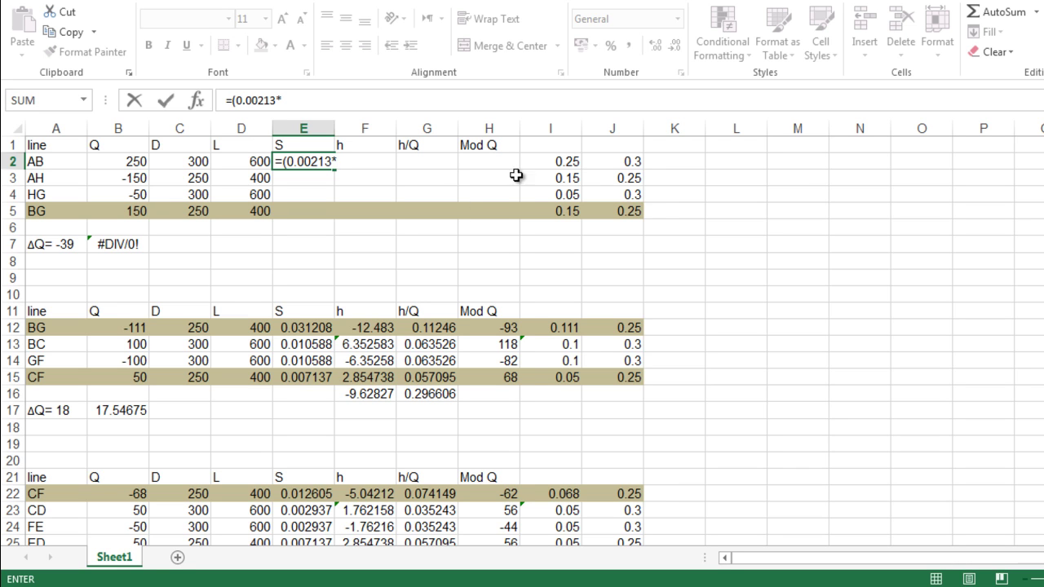
left_click(569, 162)
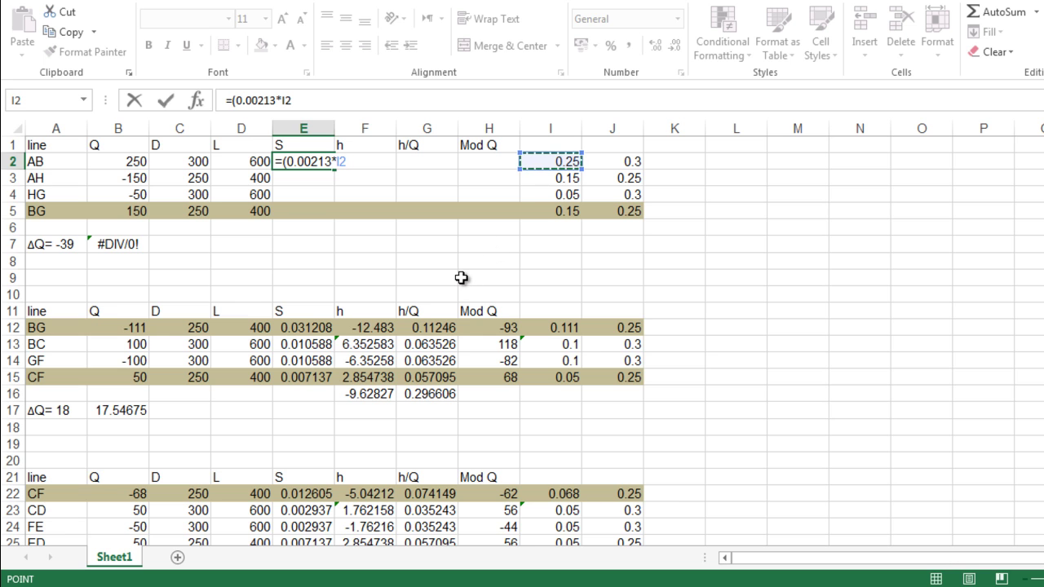
type("^")
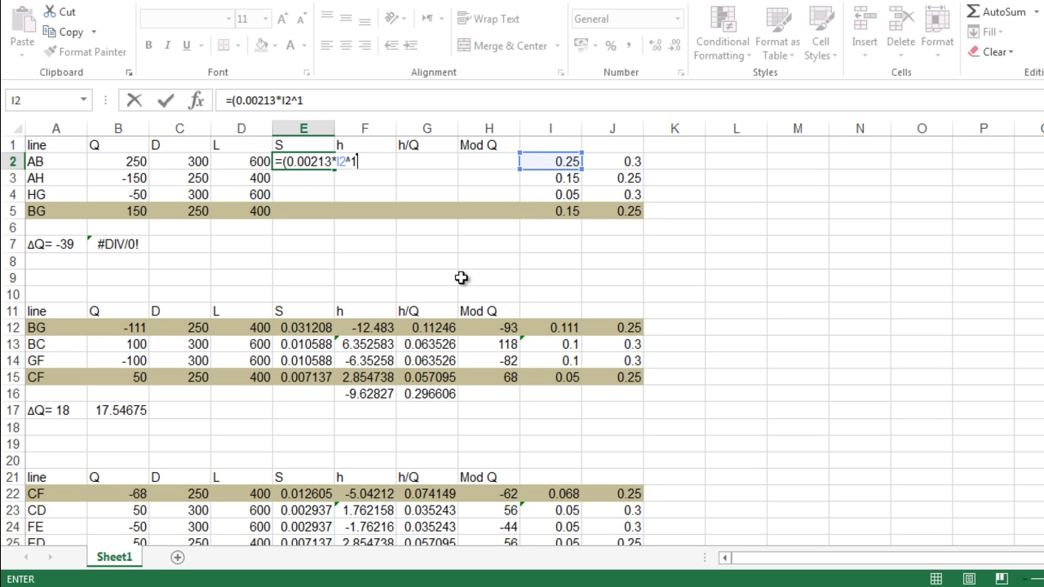
type("1.85)/")
left_click(628, 161)
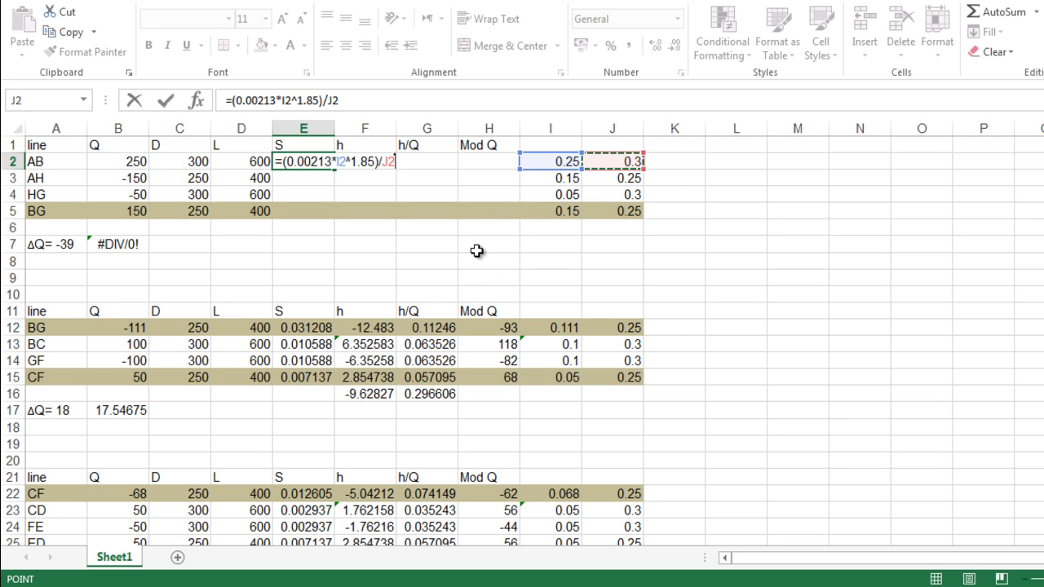
type("^")
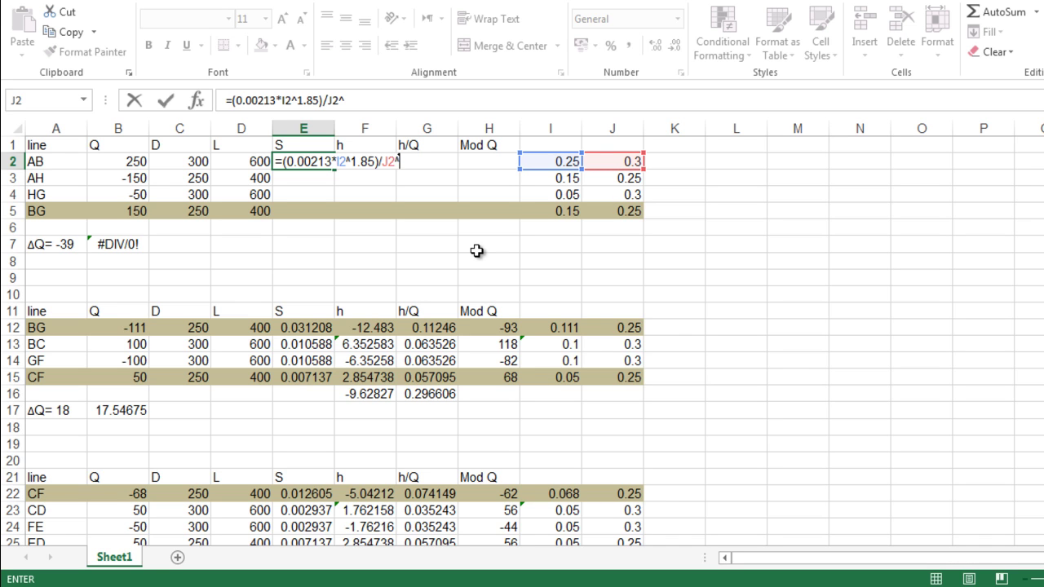
type("4.87")
key("Return")
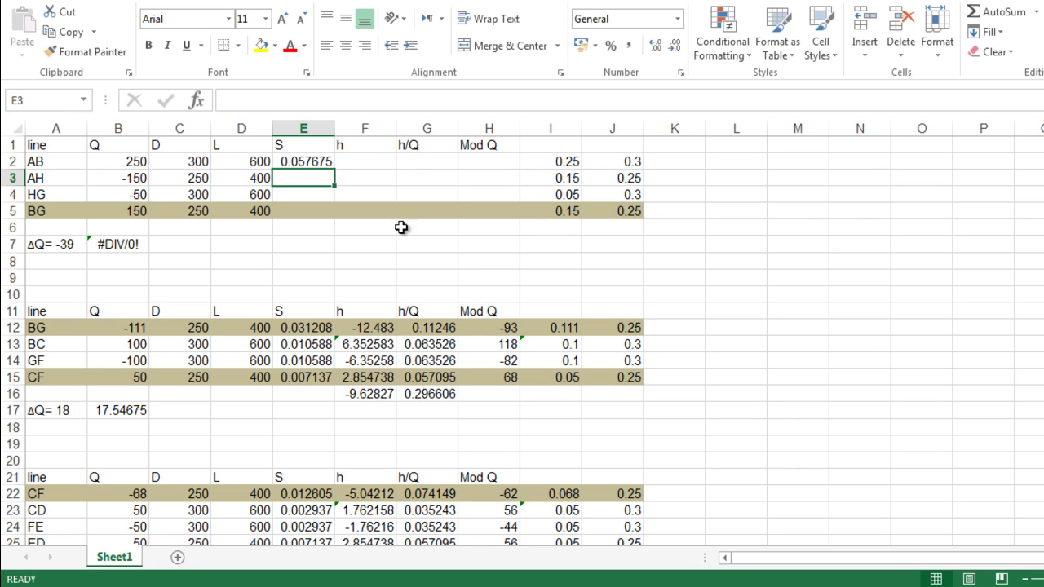
left_click(321, 162)
left_click_drag(334, 168, 342, 217)
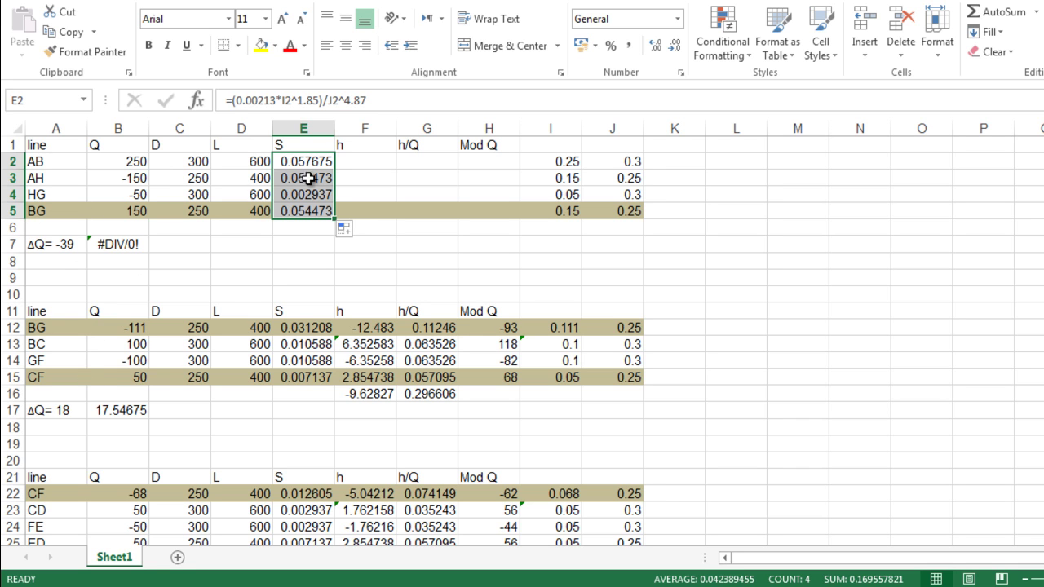
Step: Calculate the head loss h in F2 as =E2*D2 and fill the formula down to F5
left_click(371, 162)
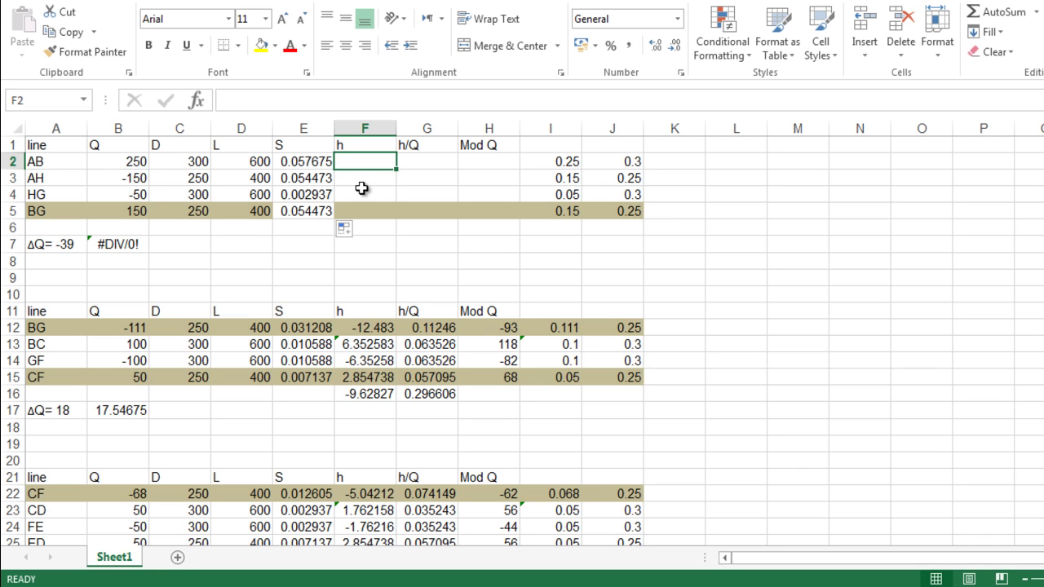
type("=")
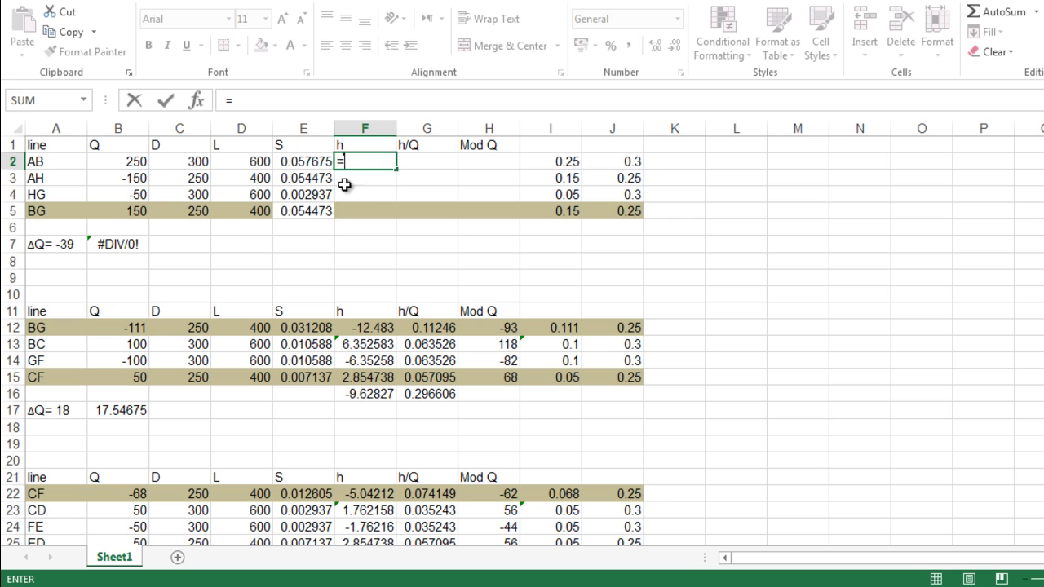
left_click(304, 161)
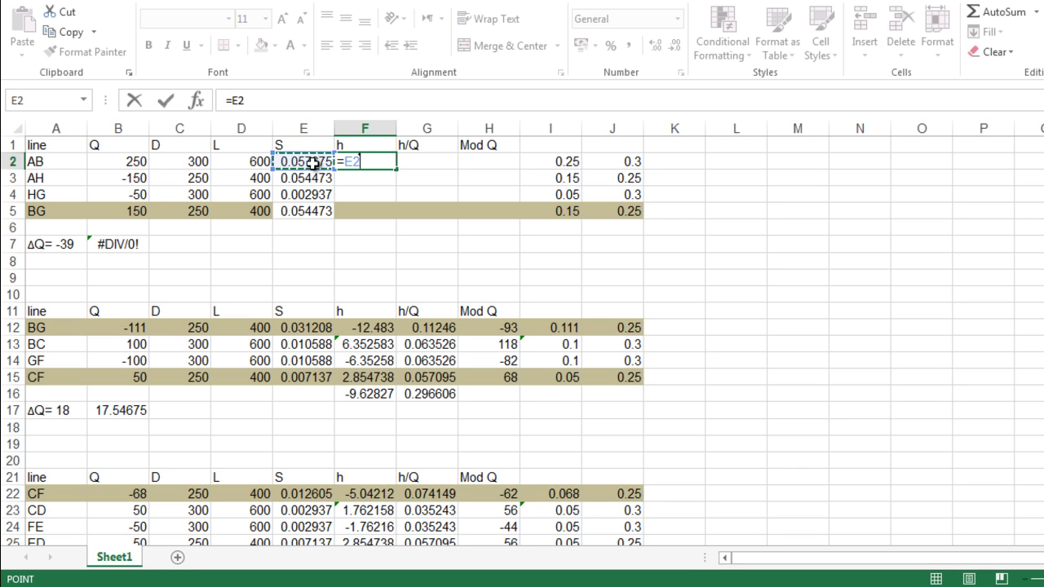
type("*")
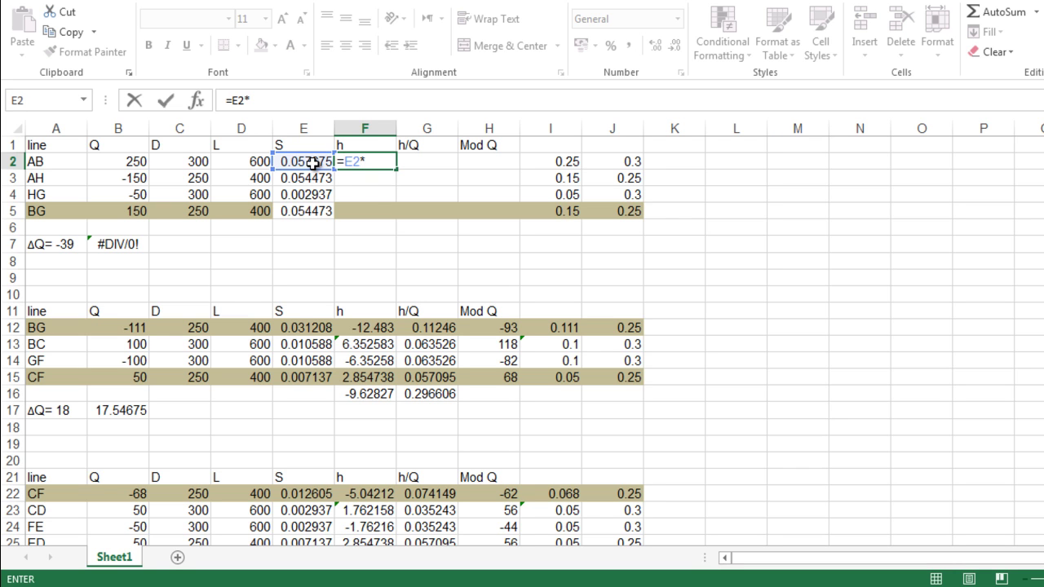
left_click(252, 160)
key("Return")
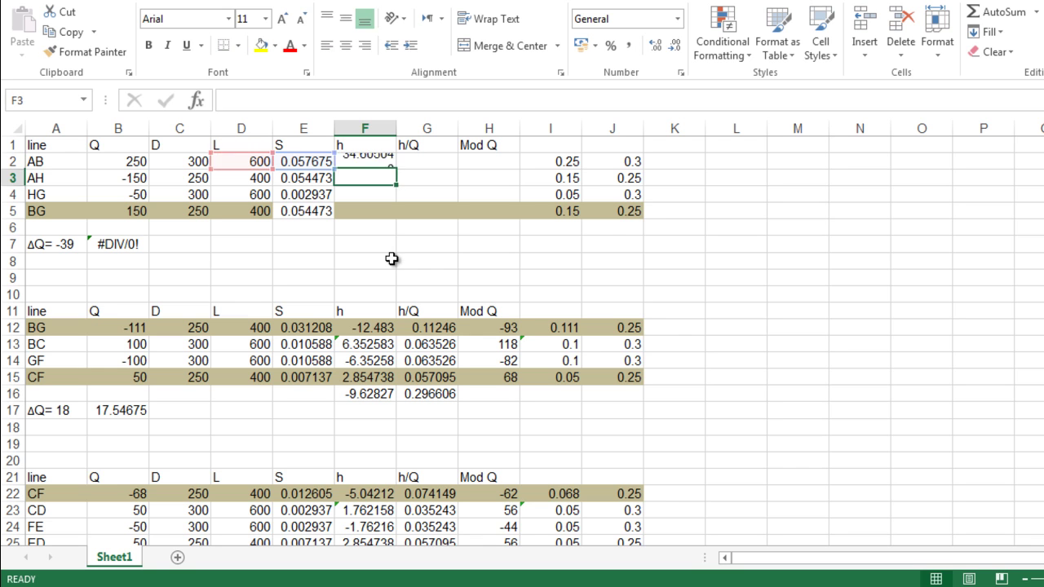
left_click(387, 162)
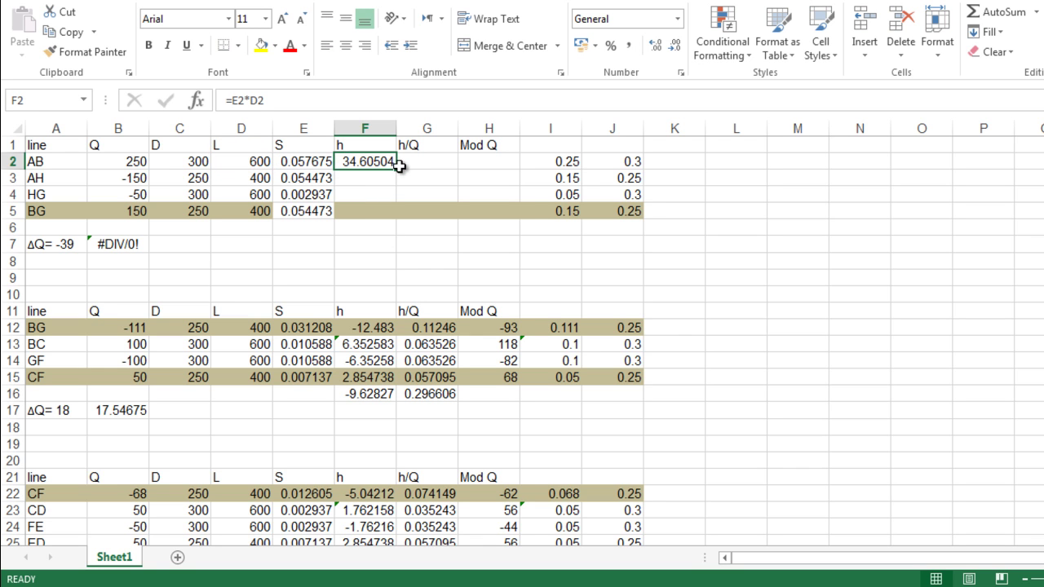
left_click_drag(397, 167, 400, 214)
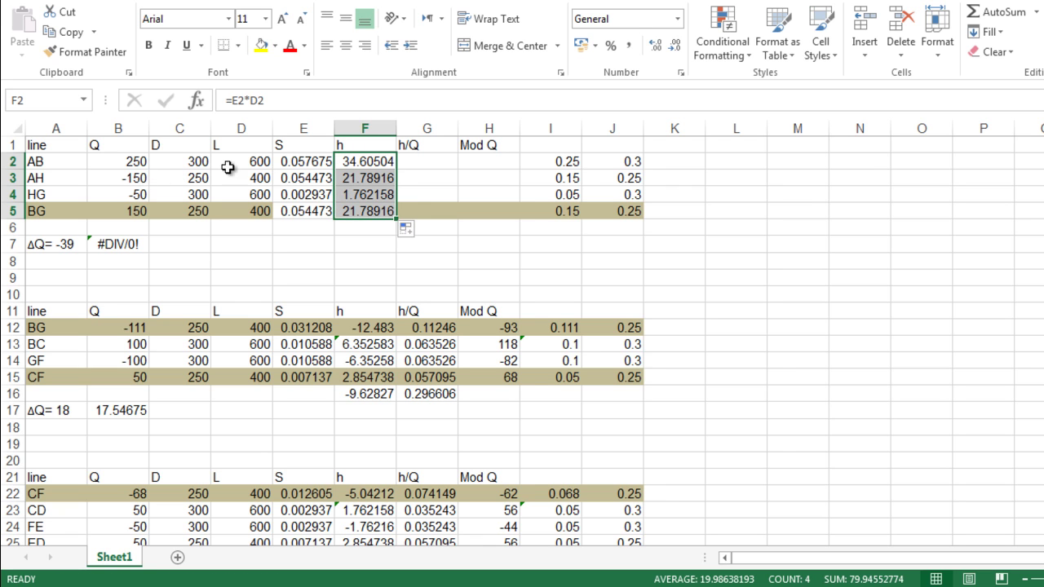
Step: Negate the h formulas of lines AH and HG, making F3 =-E3*D3 and F4 =-E4*D4
double_click(342, 179)
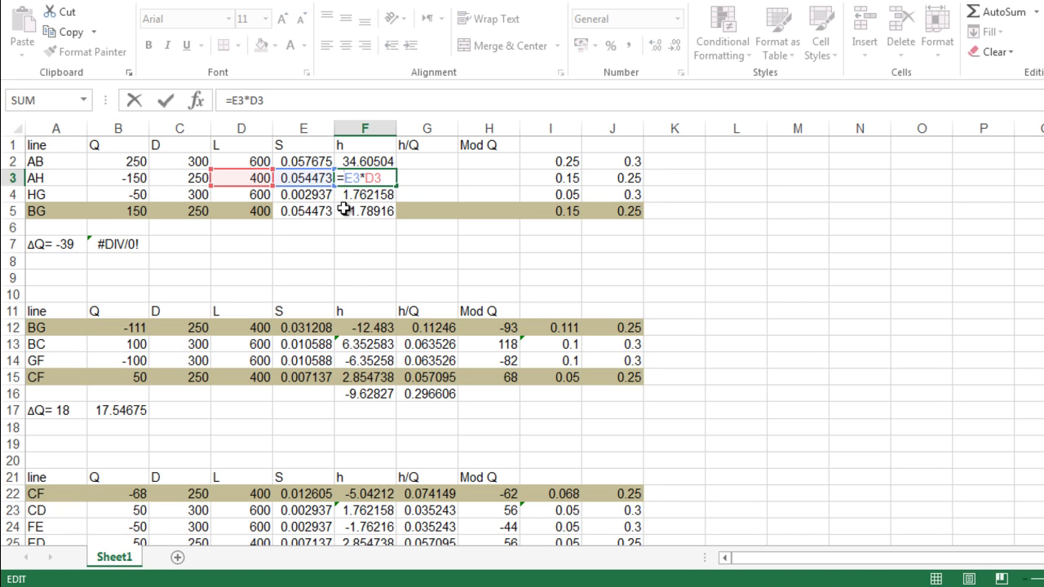
type("-")
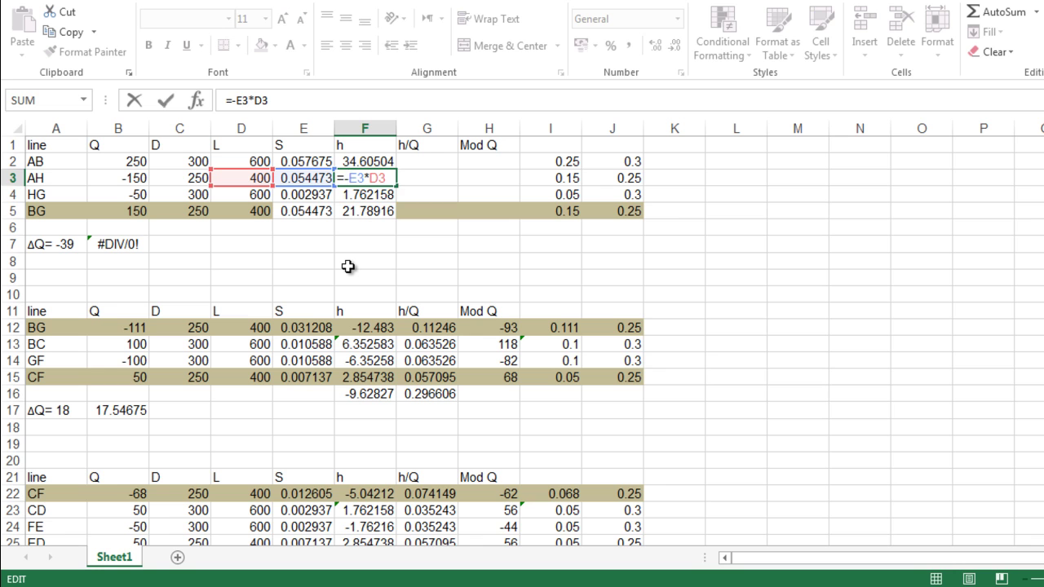
key("Return")
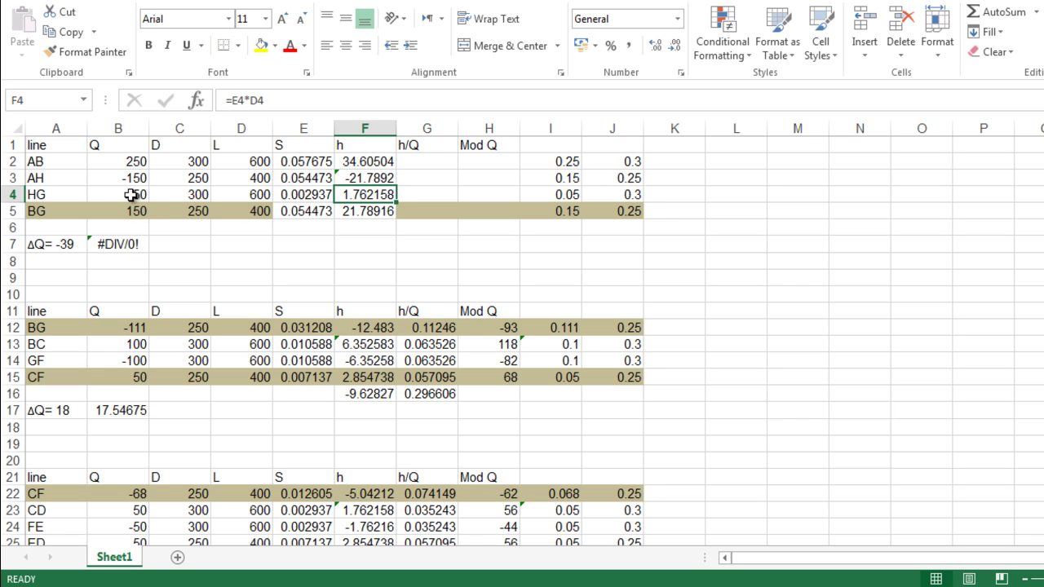
double_click(343, 194)
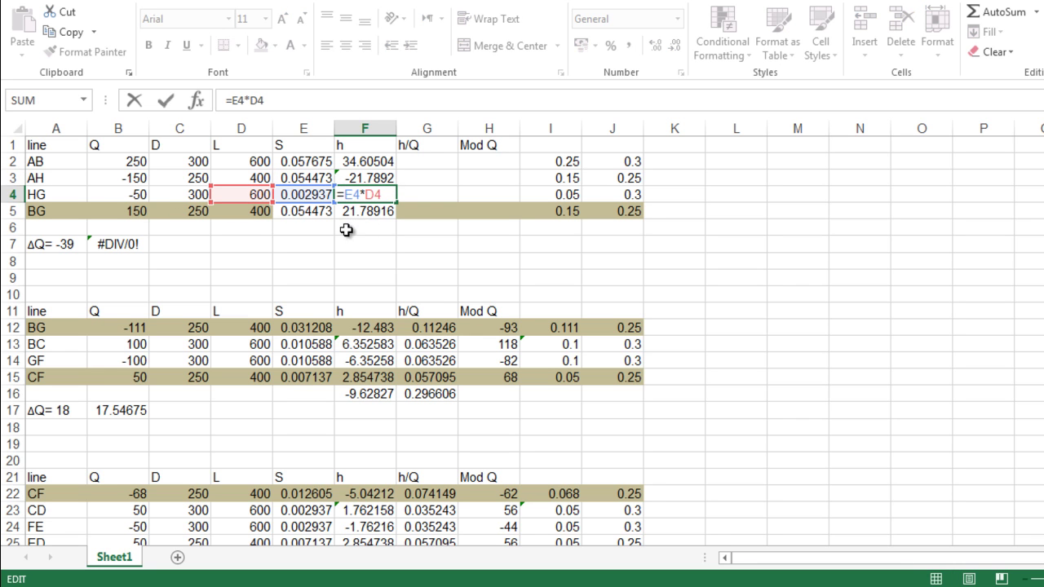
type("-")
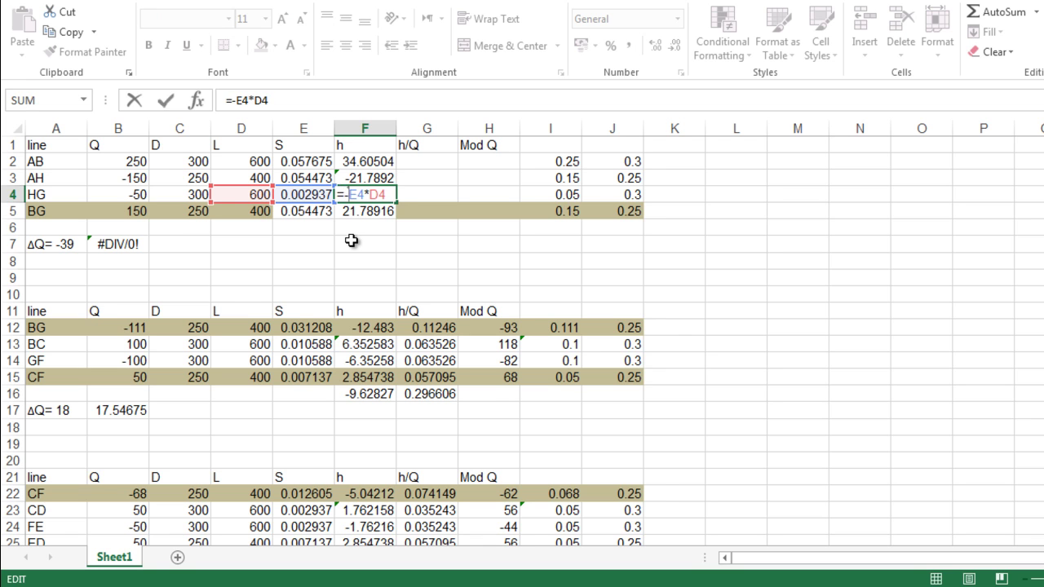
key("Return")
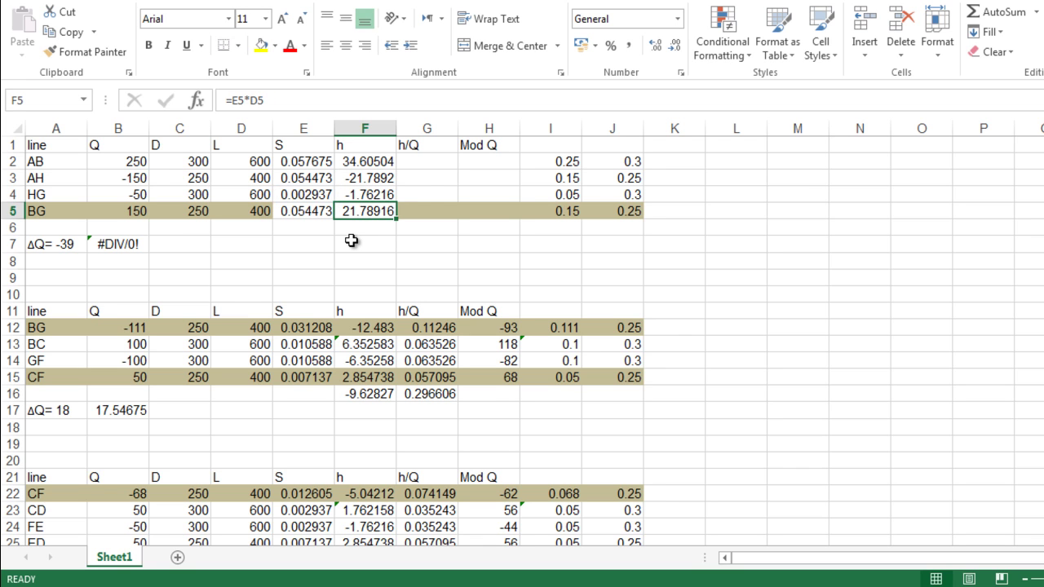
Step: Calculate h/Q in G2 as =F2/B2 and fill the formula down to G5
left_click(418, 165)
type("=")
left_click(372, 163)
type("/")
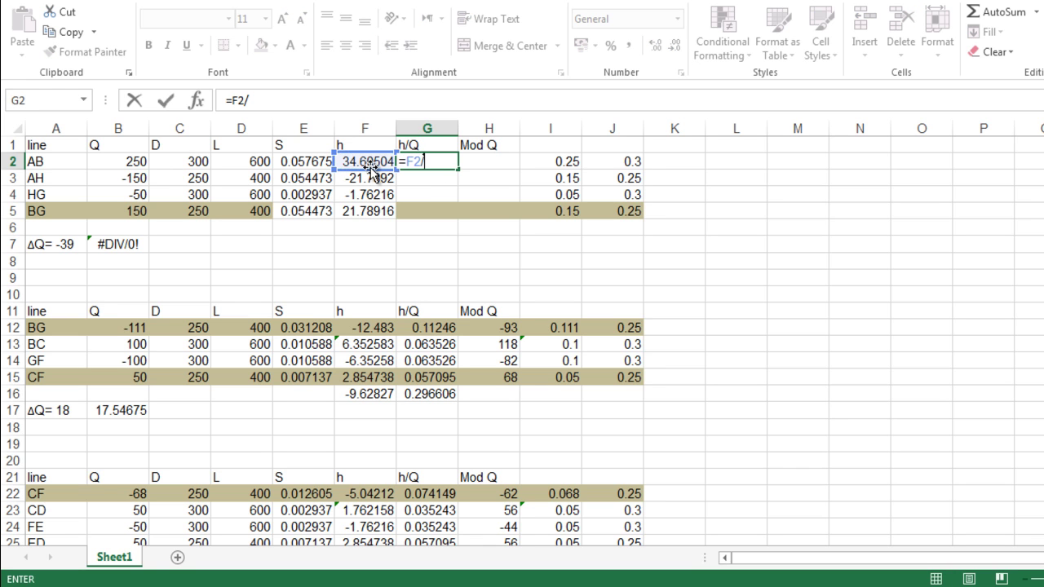
left_click(116, 160)
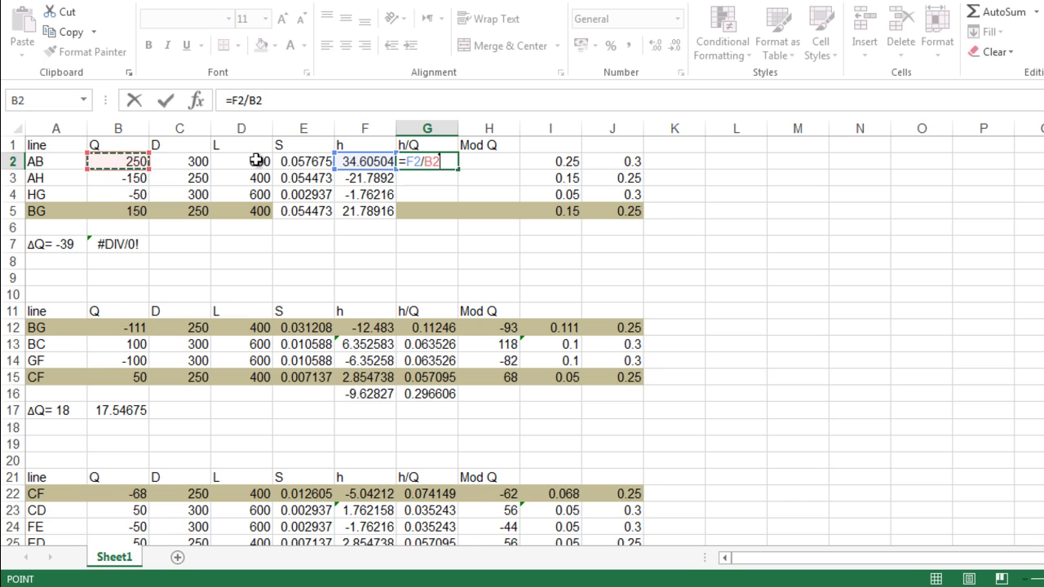
key("Return")
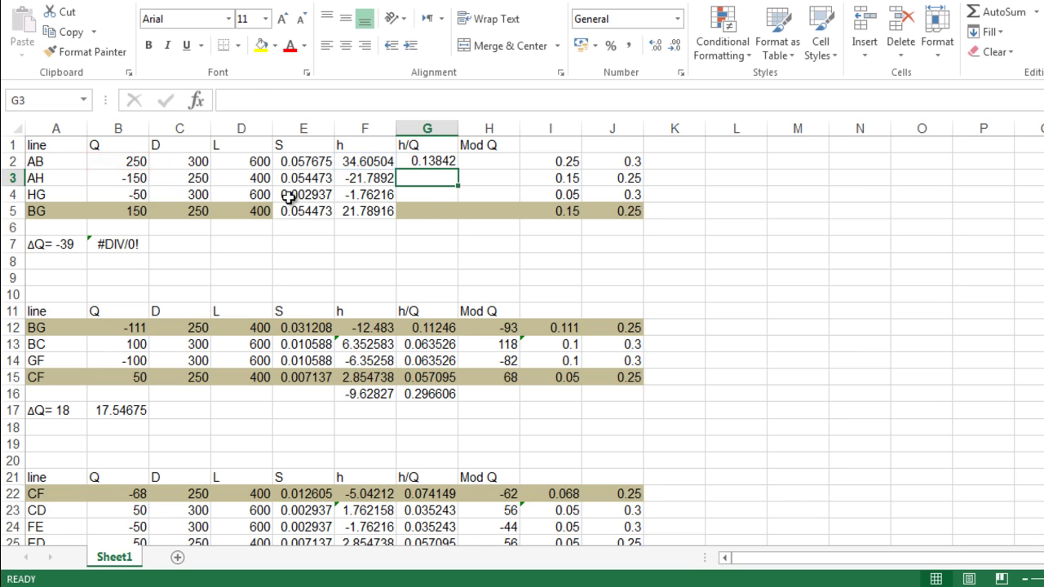
left_click(441, 166)
left_click_drag(459, 172, 457, 217)
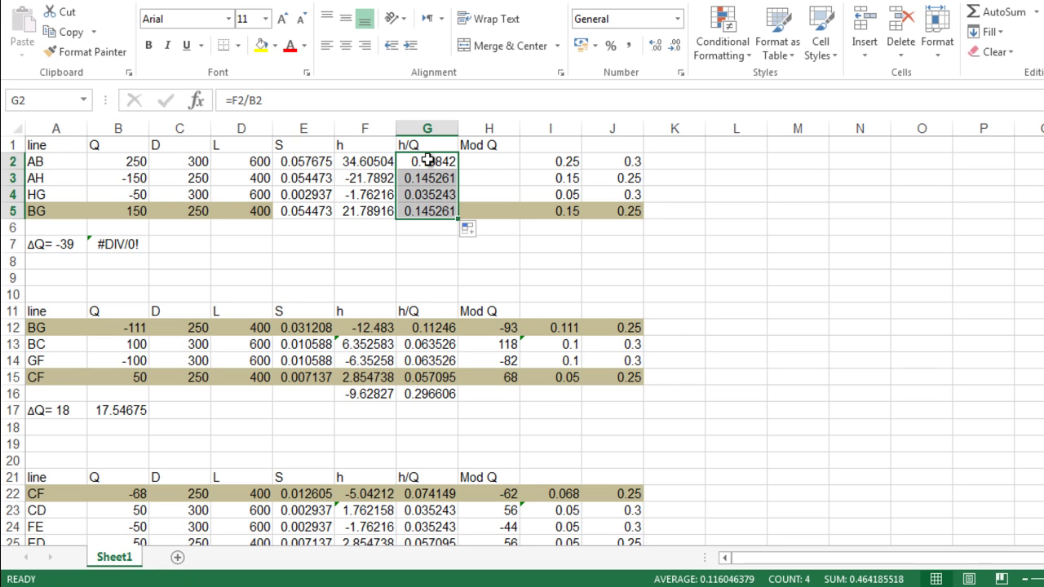
Step: Total the h column in F6 as =SUM(F2:F5) and fill the formula across to G6 for h/Q
left_click(363, 228)
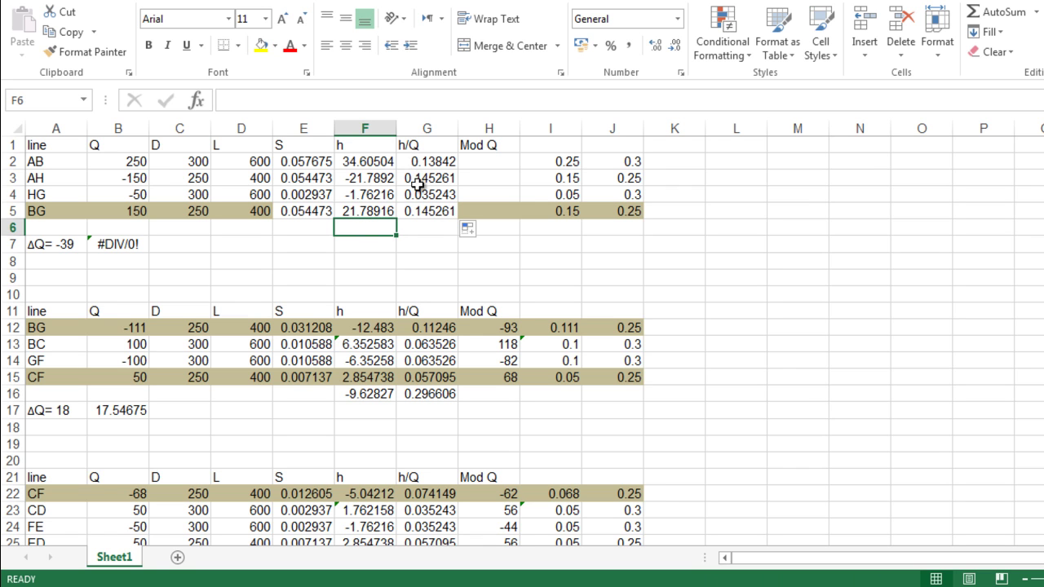
type("=")
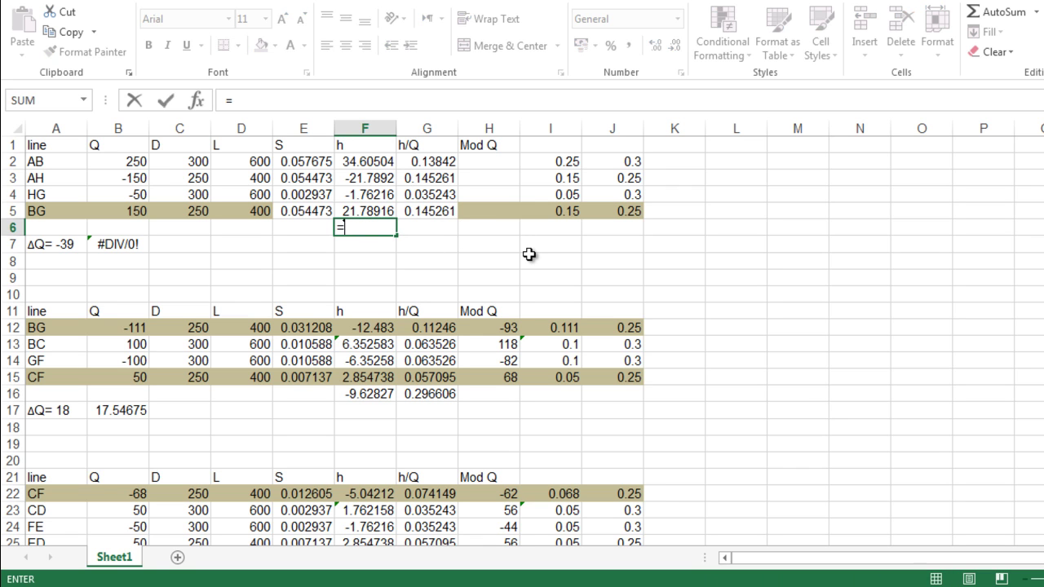
type("sum")
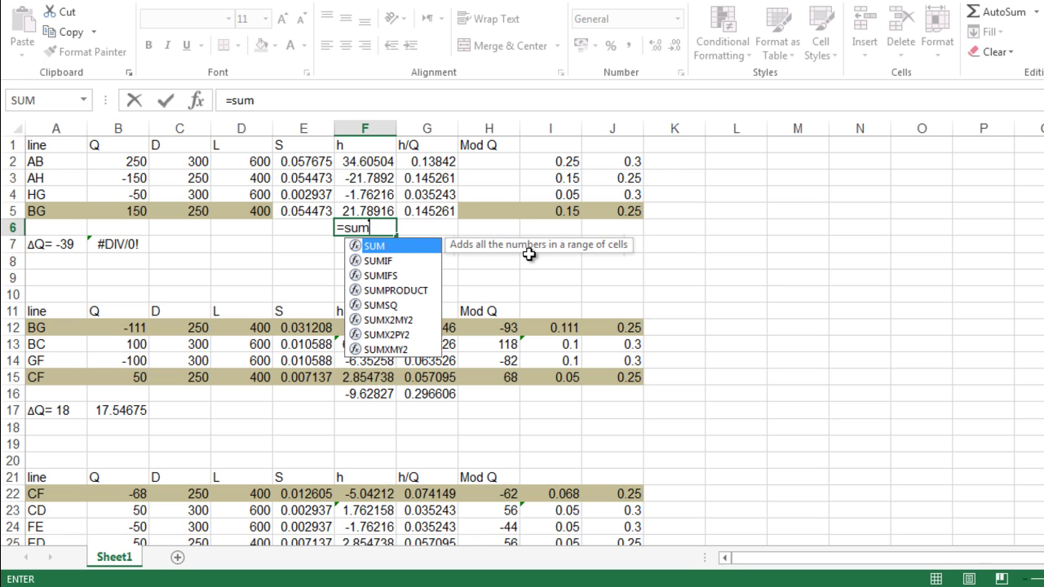
type("(")
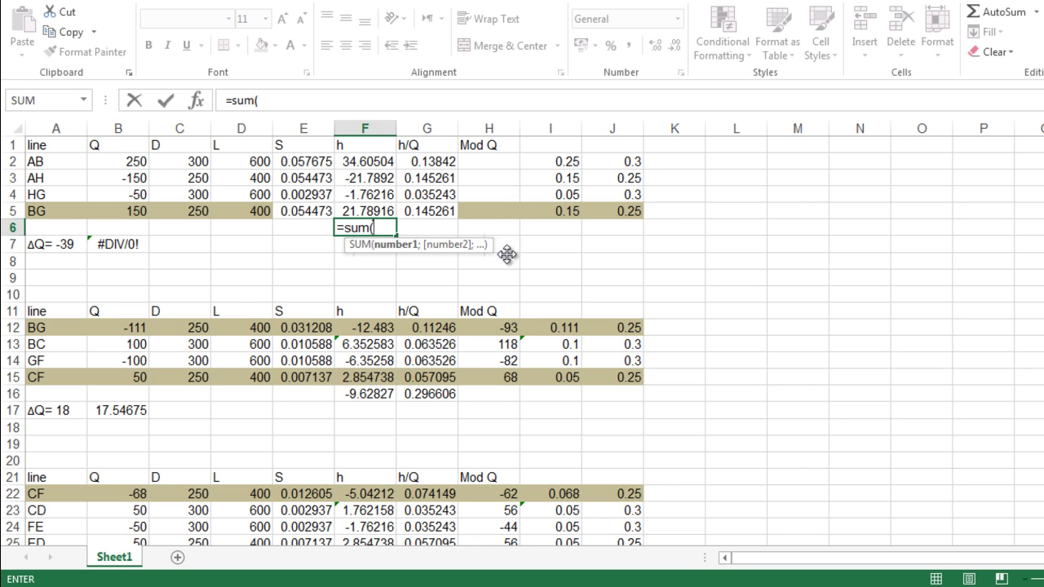
left_click(379, 160)
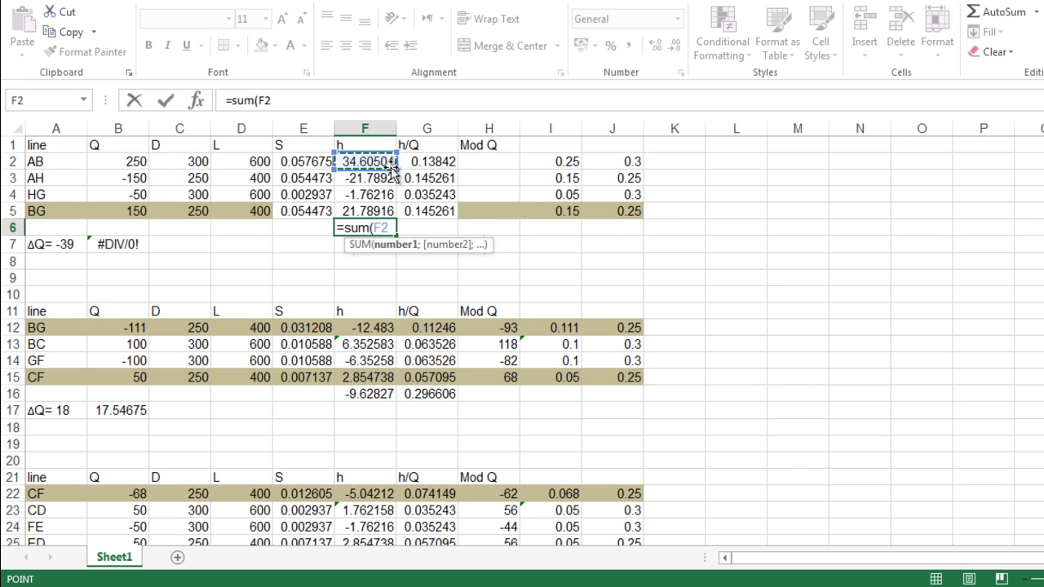
left_click_drag(395, 165, 398, 214)
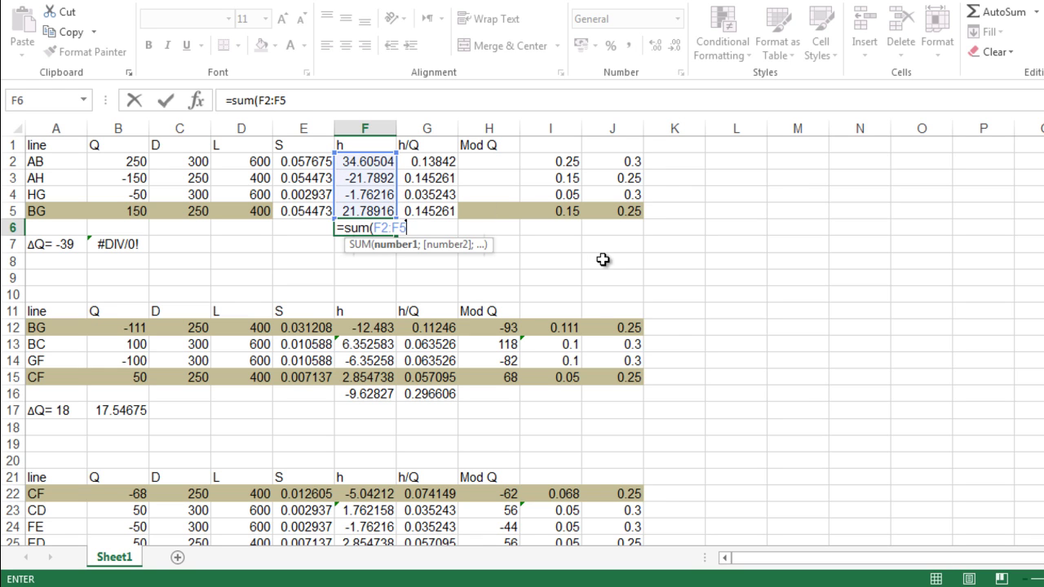
key("Return")
left_click(373, 228)
left_click_drag(400, 236, 445, 236)
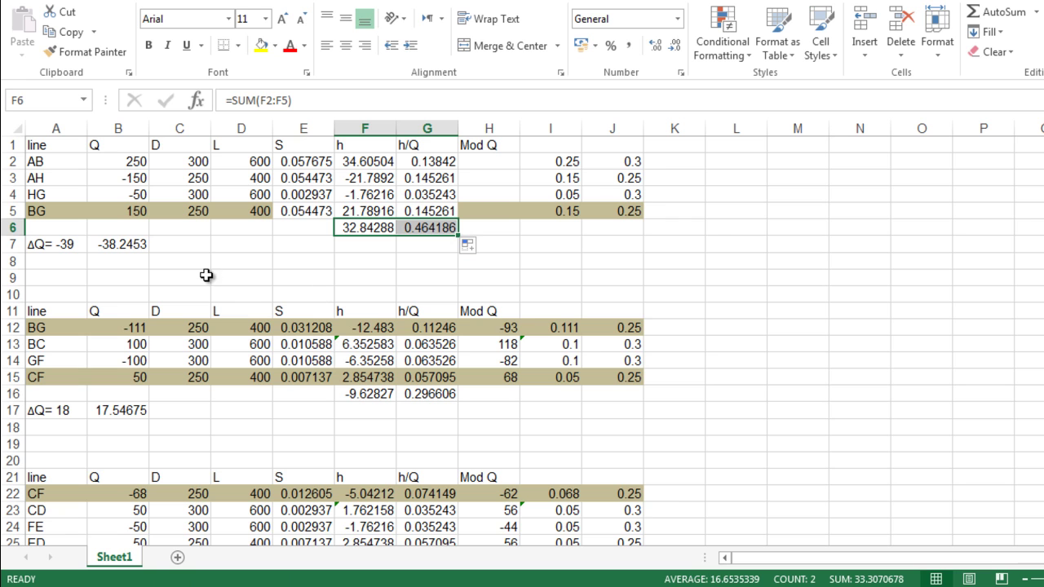
Step: Re-enter the first loop's flow correction ΔQ in B7 as =(-F6)/(1.85*G6)
left_click(126, 250)
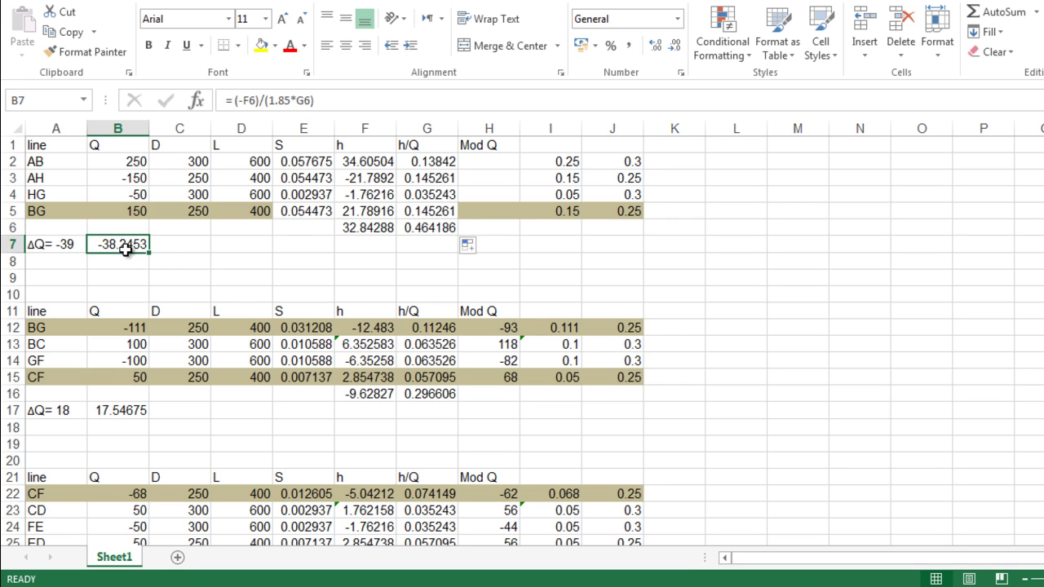
type("=")
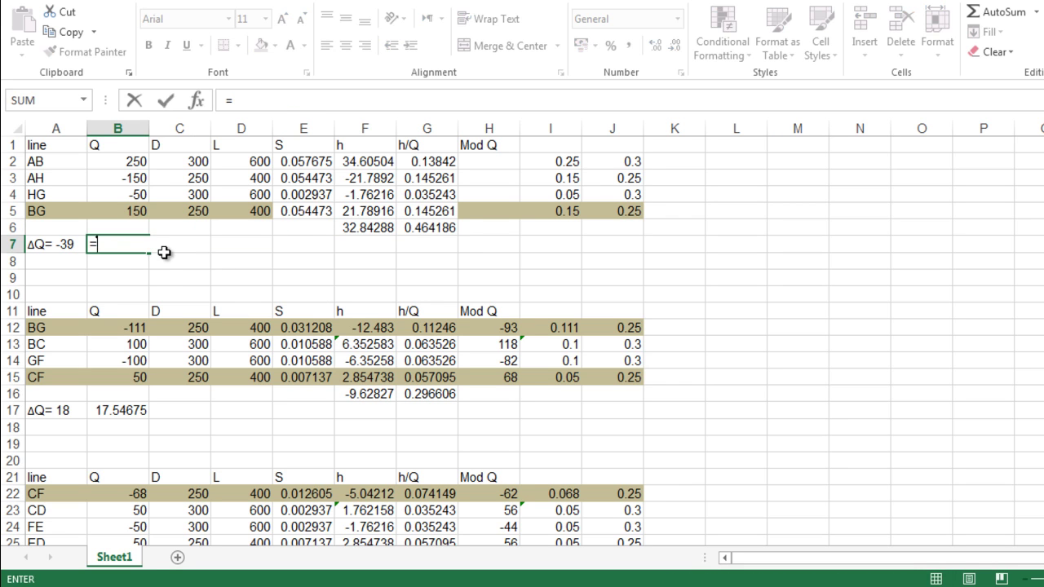
type("(-")
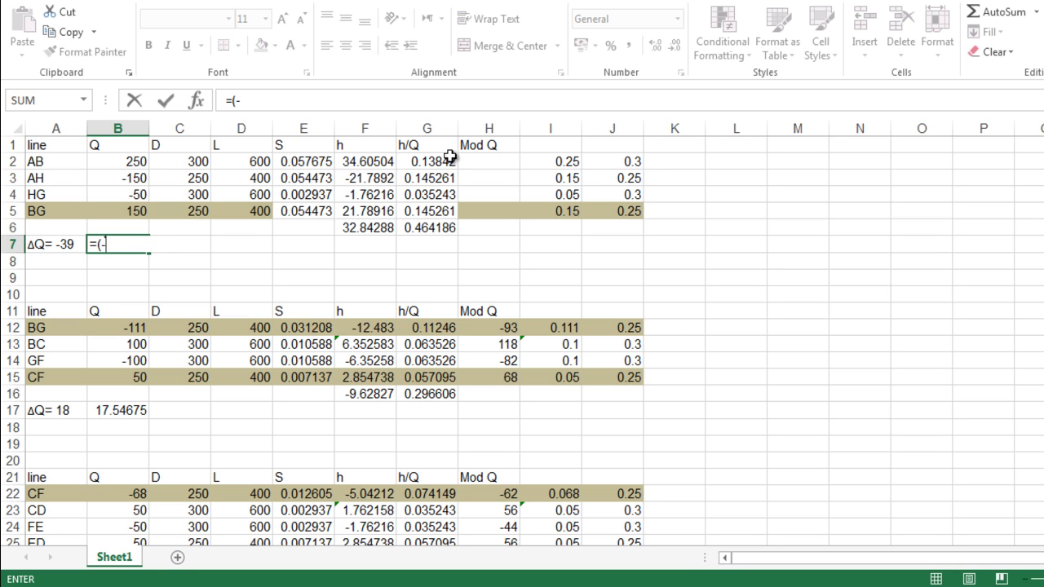
left_click(359, 228)
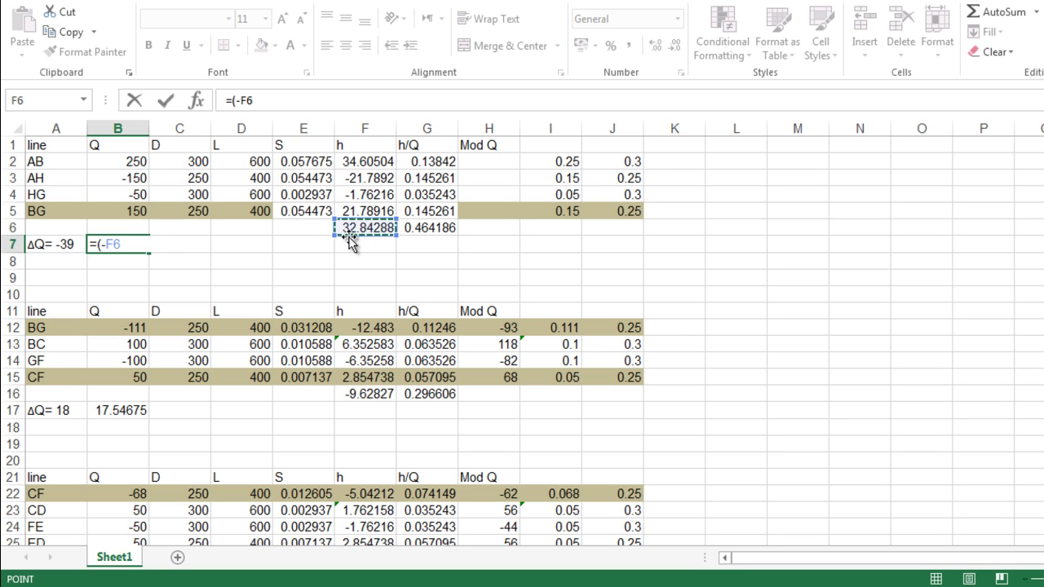
type(")/")
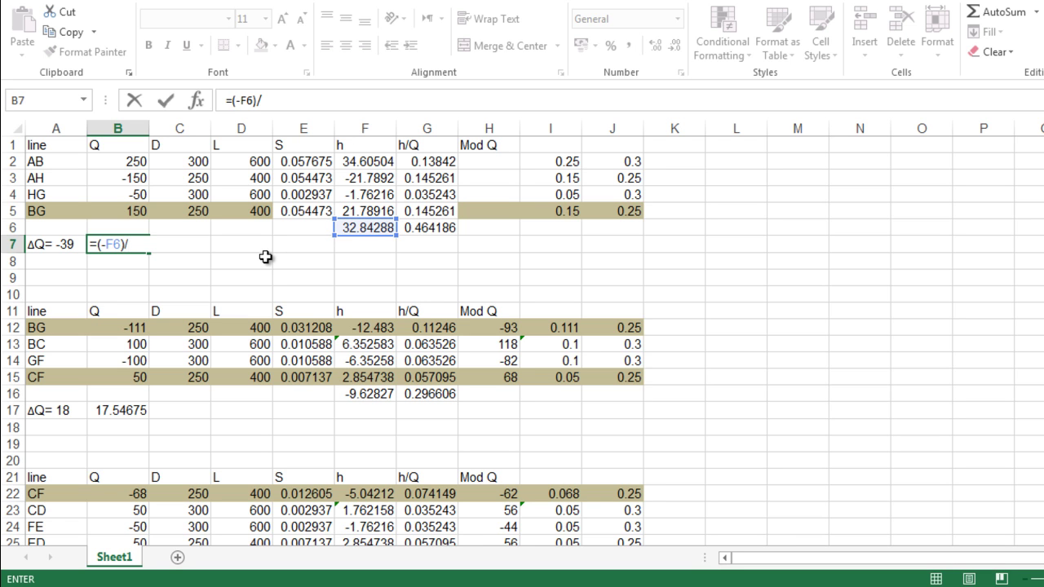
type("(1.85*")
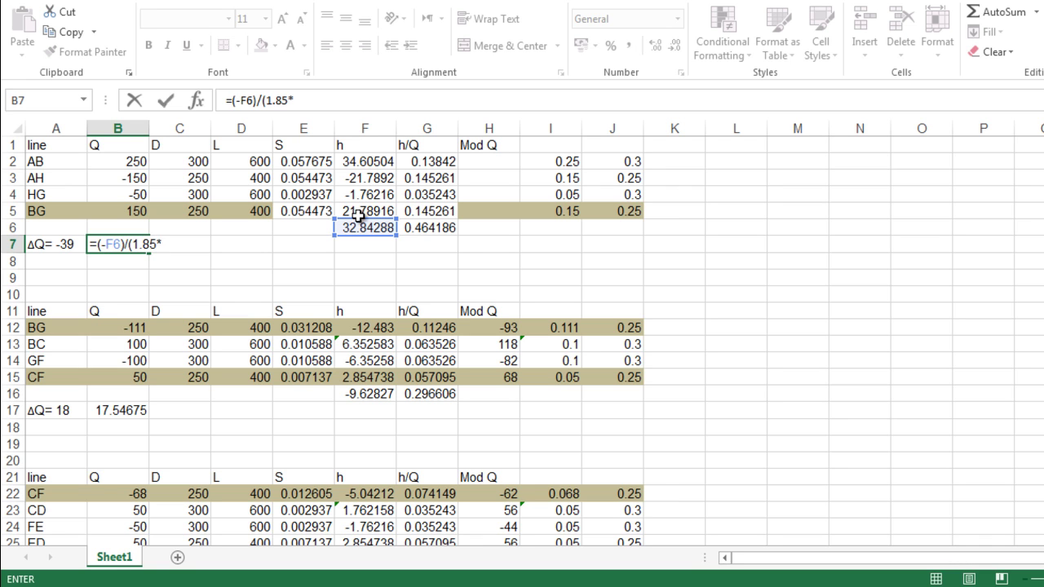
left_click(439, 226)
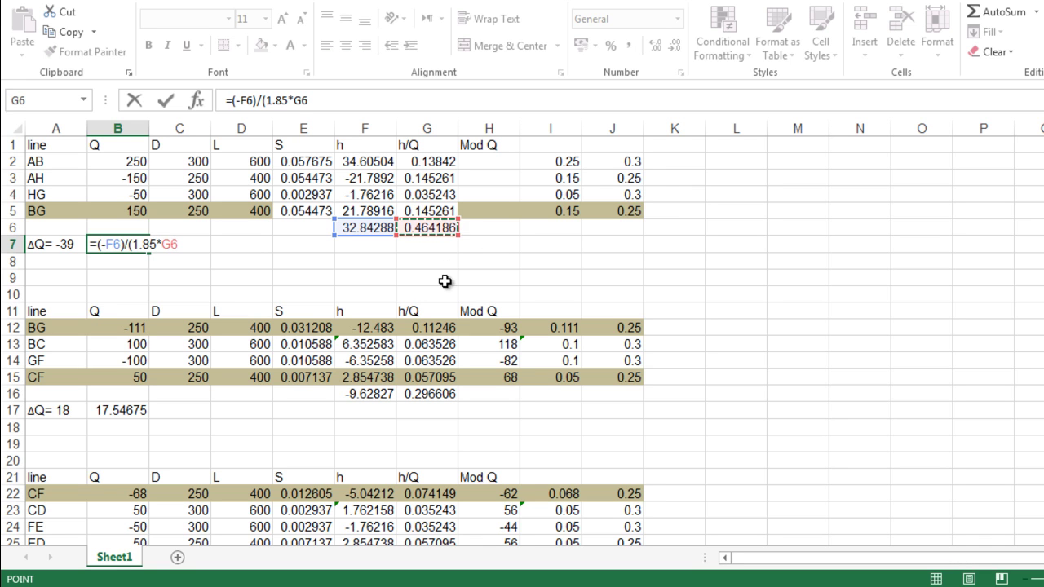
type(")")
key("Return")
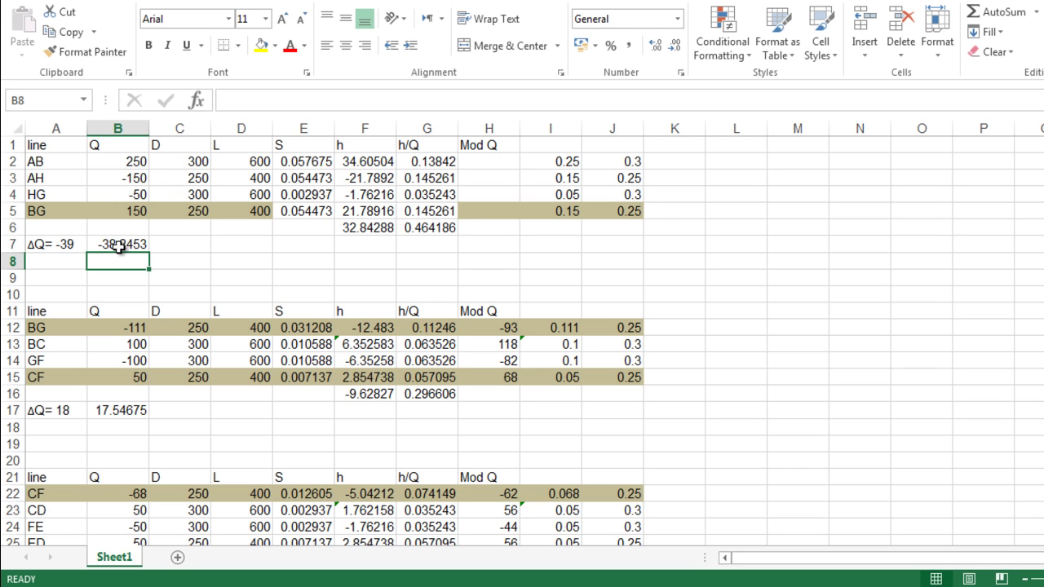
Step: Calculate Mod Q for line AB in H2 as =B2-39 and fill the formula down to H5
left_click(479, 160)
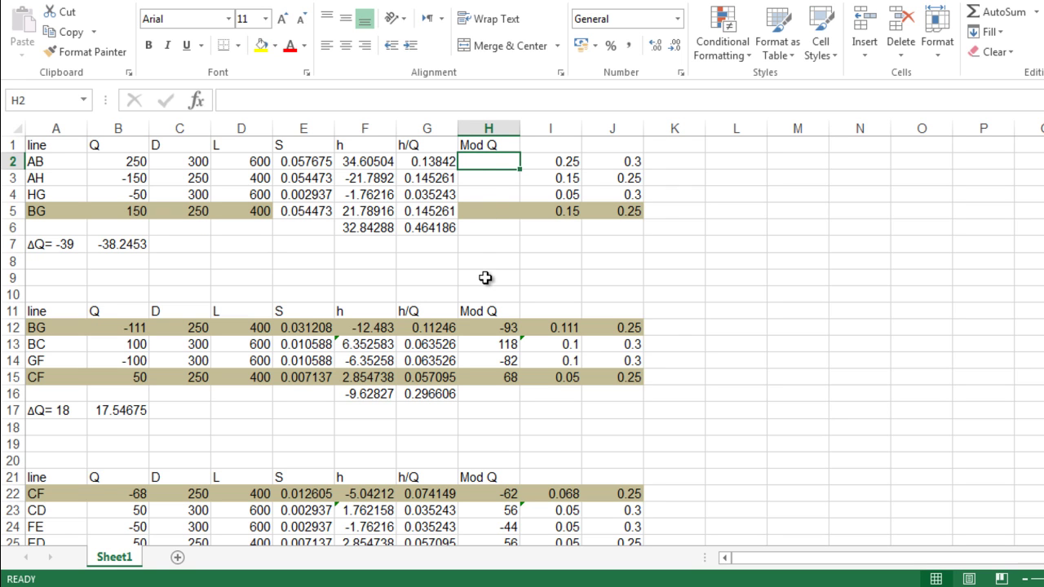
type("=")
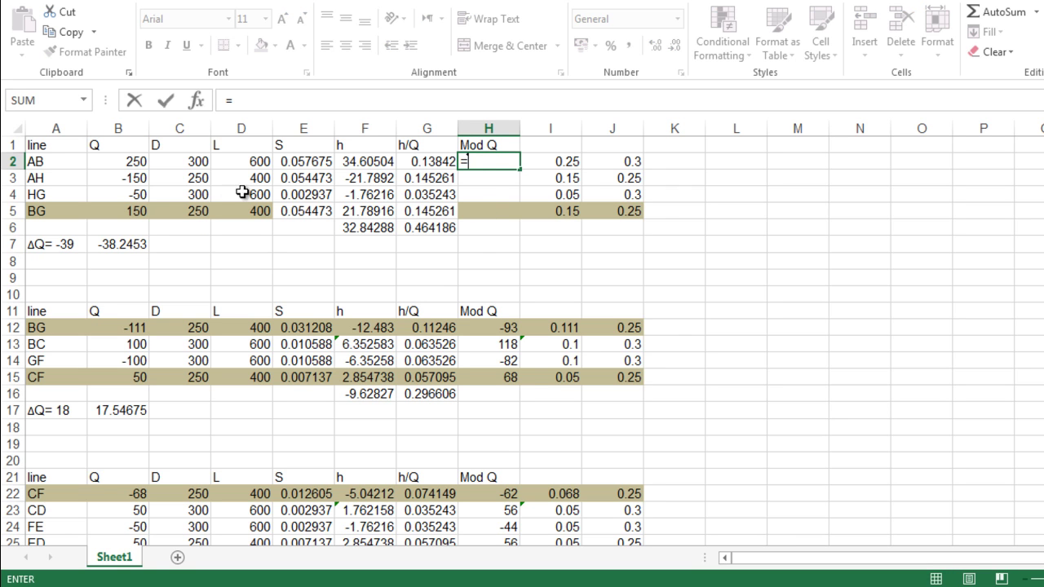
left_click(132, 164)
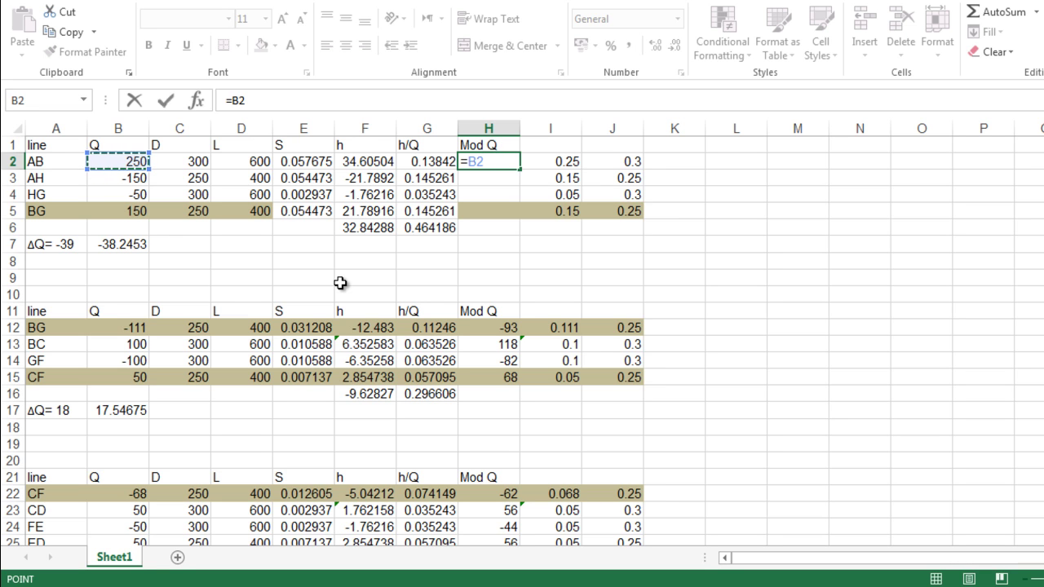
type("-")
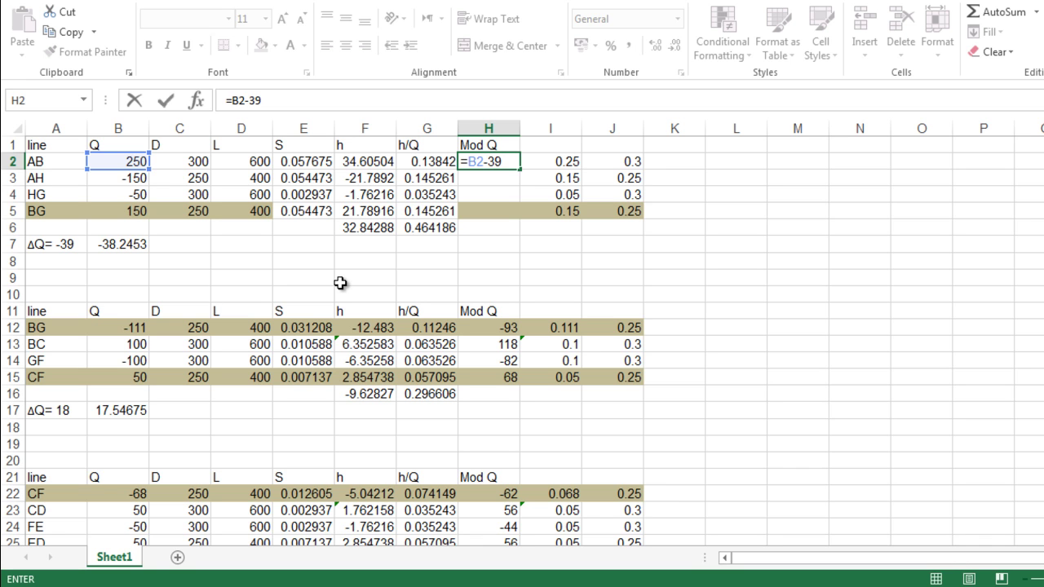
type("39")
key("Return")
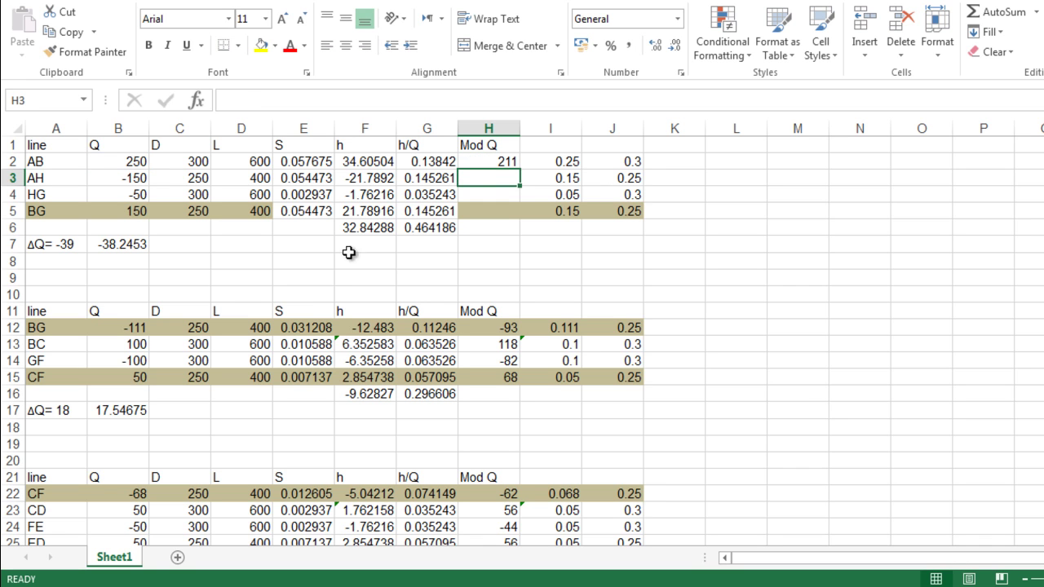
left_click(496, 163)
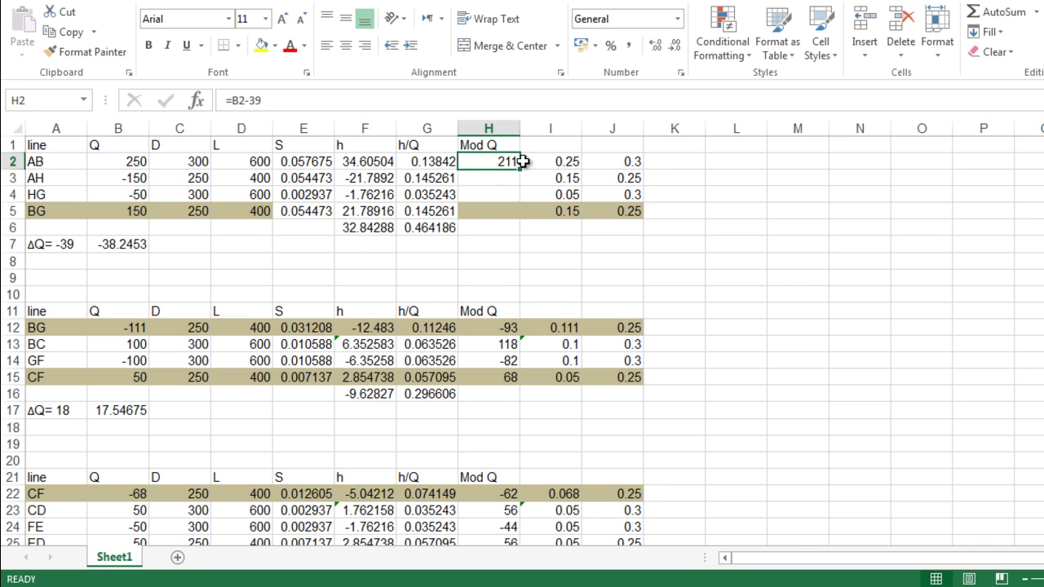
left_click_drag(520, 169, 514, 214)
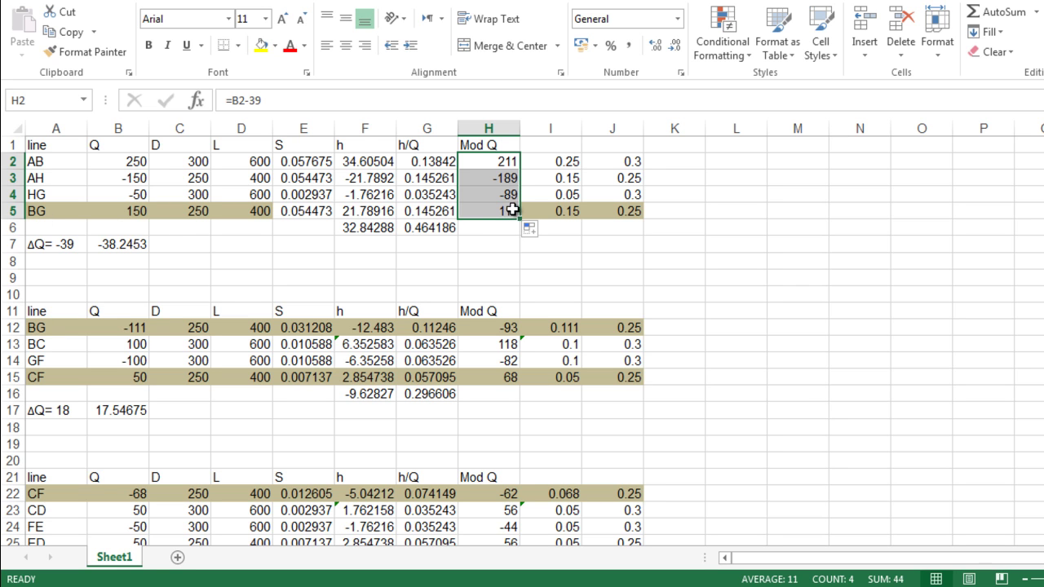
Step: Compare the second loop's Q for line BG with the pipe network diagram in the PDF, then return to the Excel sheet
left_click(132, 327)
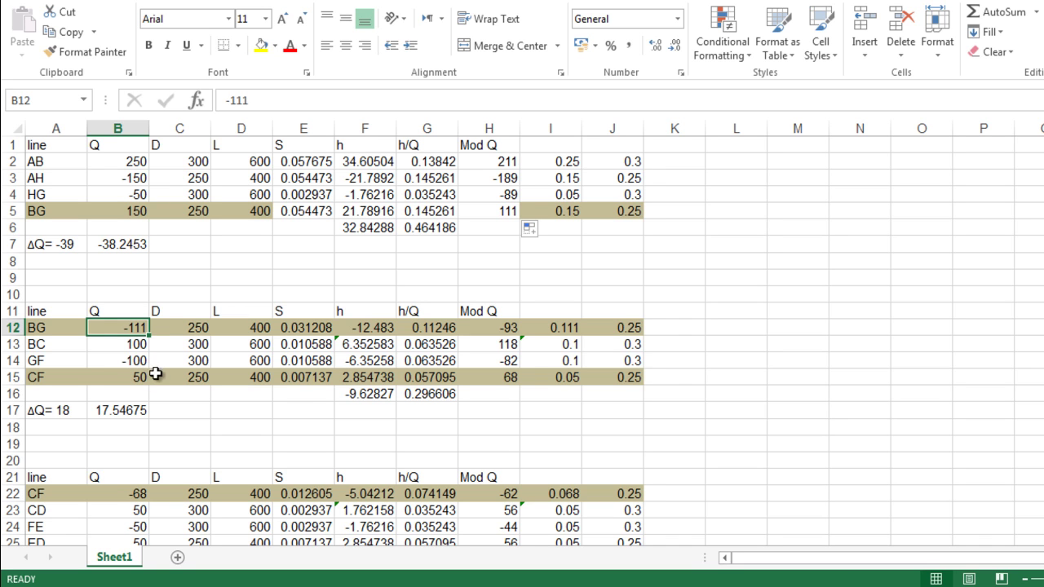
key("alt+Tab")
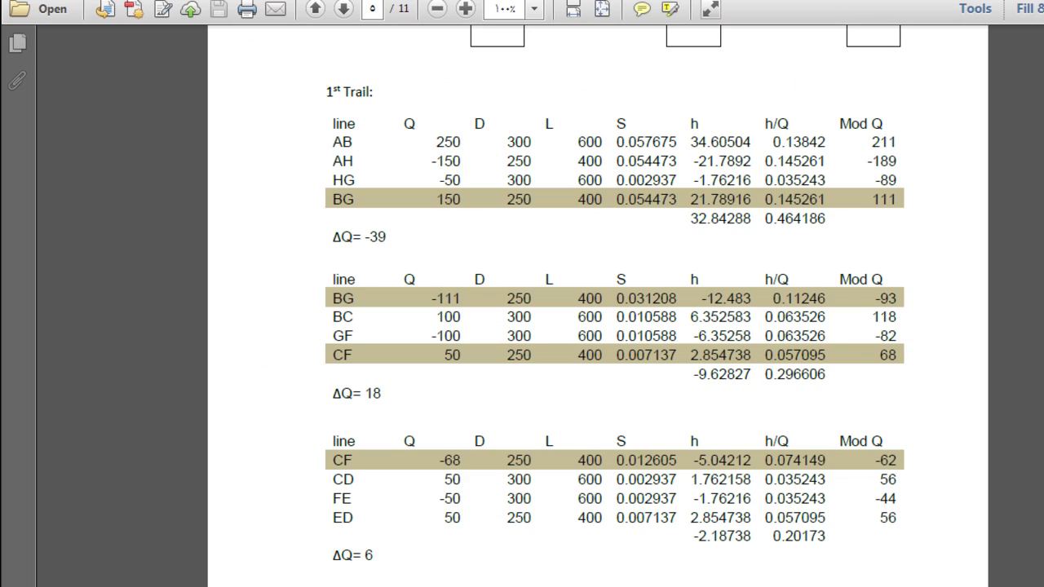
scroll(565, 351, "up", 4)
scroll(563, 351, "up", 4)
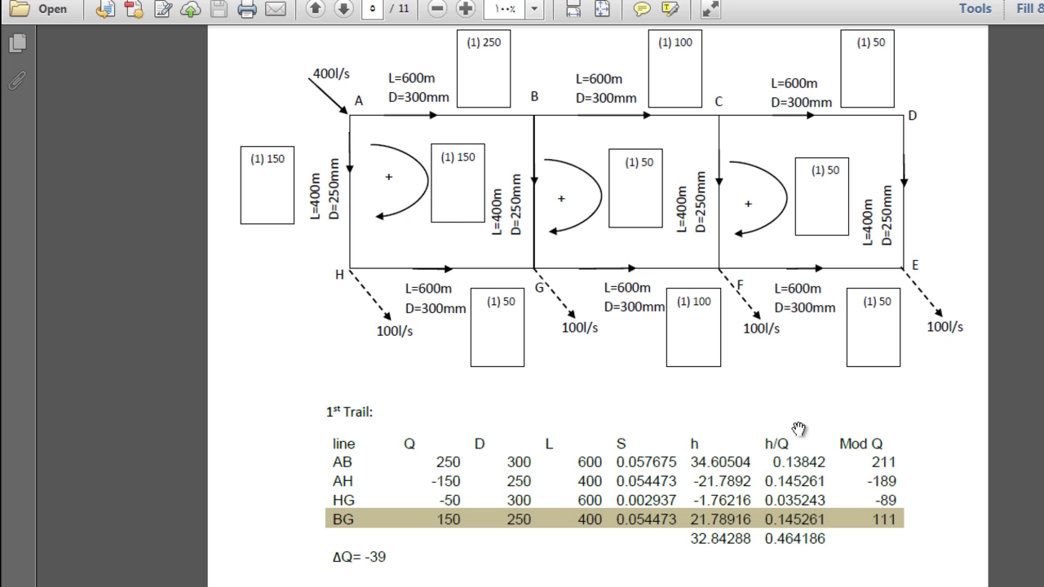
left_click(823, 586)
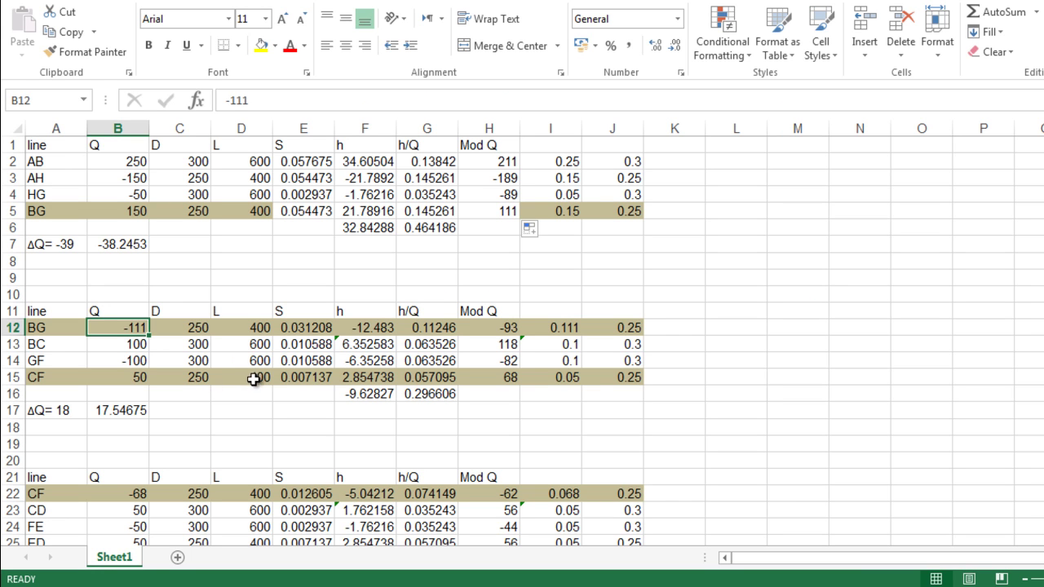
Step: Clear the second loop's S, h, h/Q and Mod Q values in E12:H16
left_click_drag(306, 332, 476, 396)
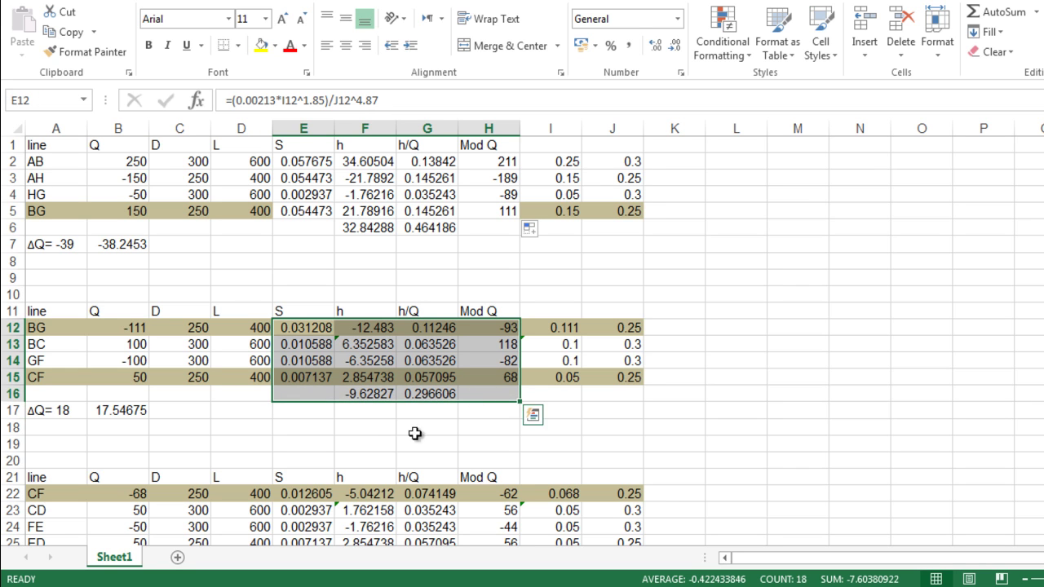
key("Delete")
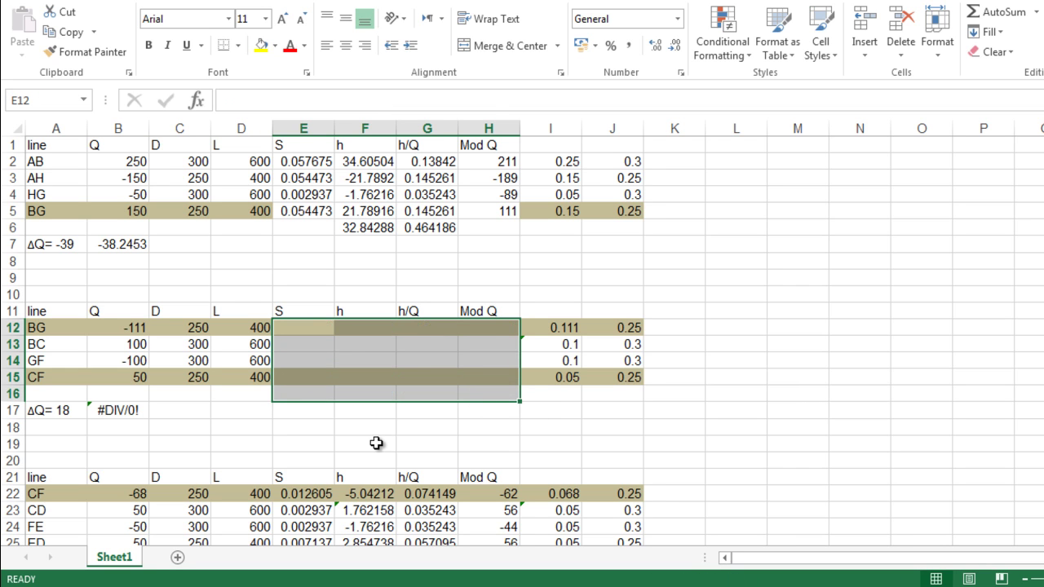
Step: Calculate S for line BG in E12 as =(0.00213*I12^1.85)/J12^4.87 and fill the formula down to E15
left_click(305, 329)
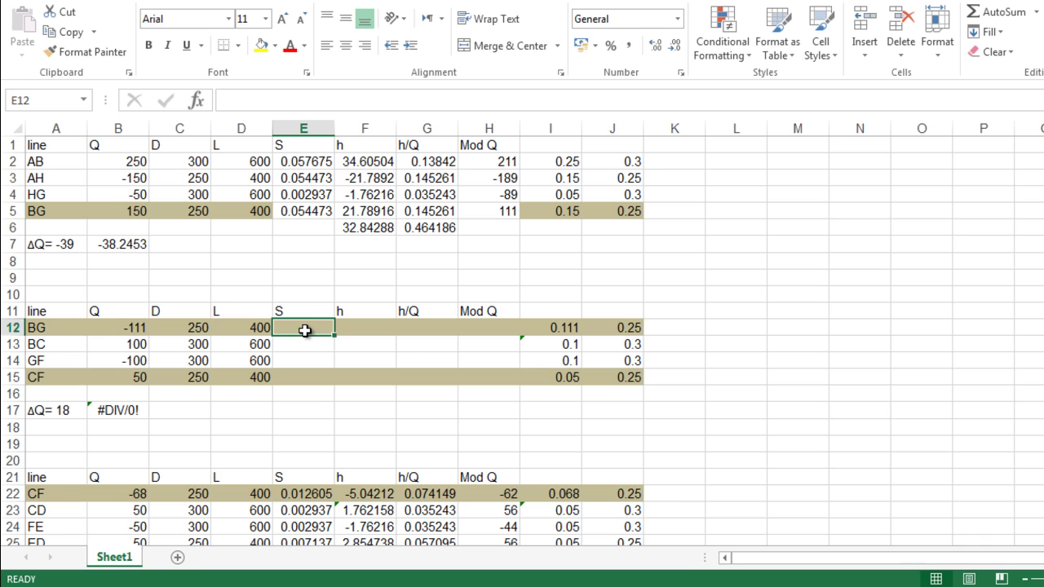
type("=(0.0021")
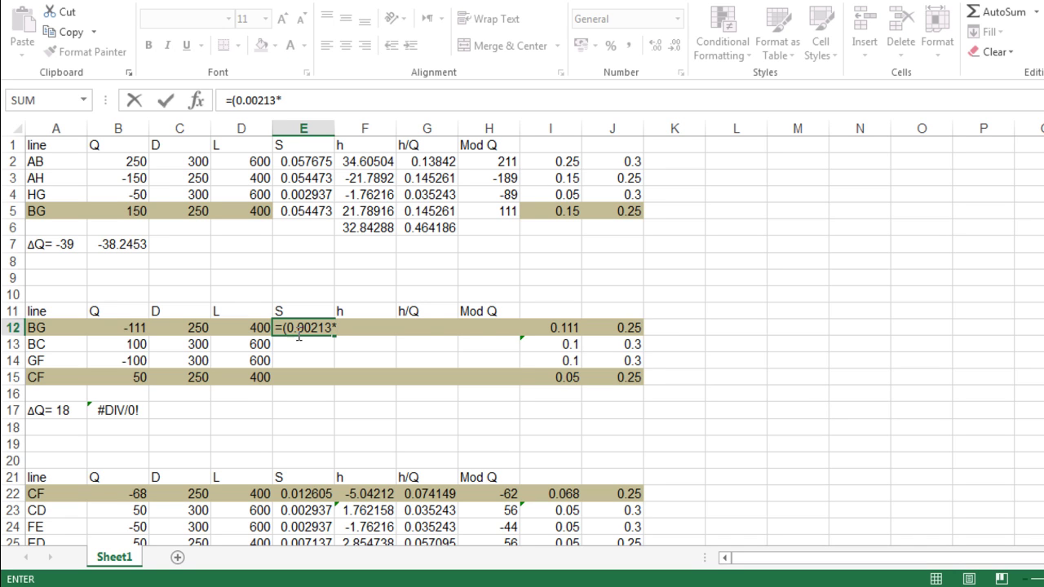
type("3*")
left_click(563, 329)
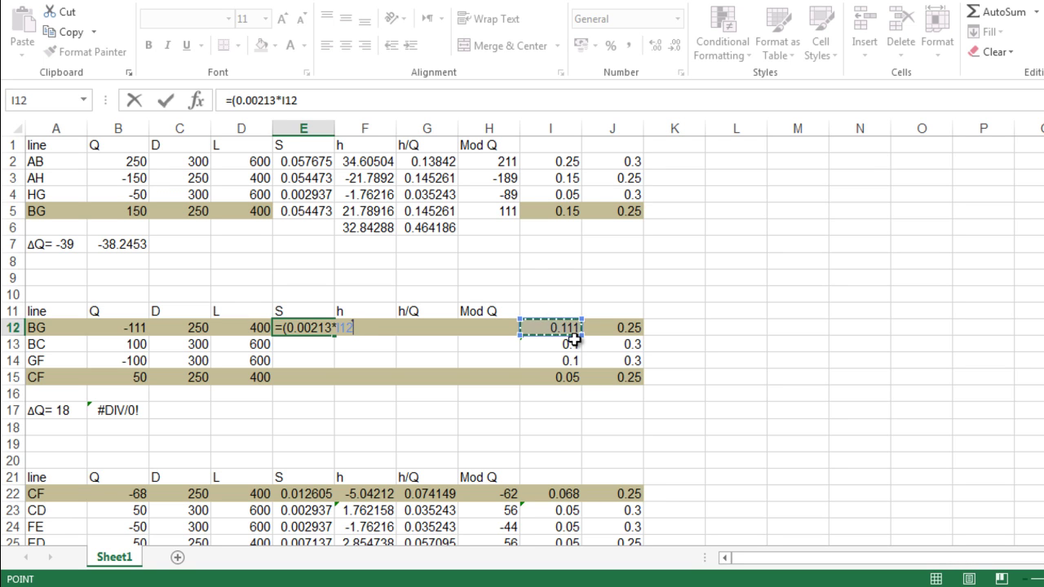
type("^")
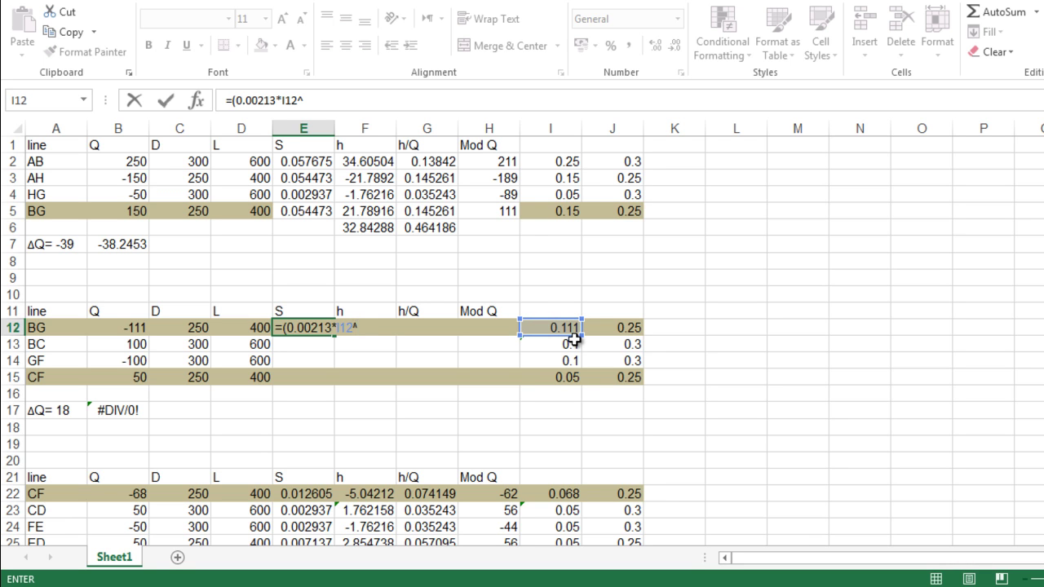
type("1.85)/")
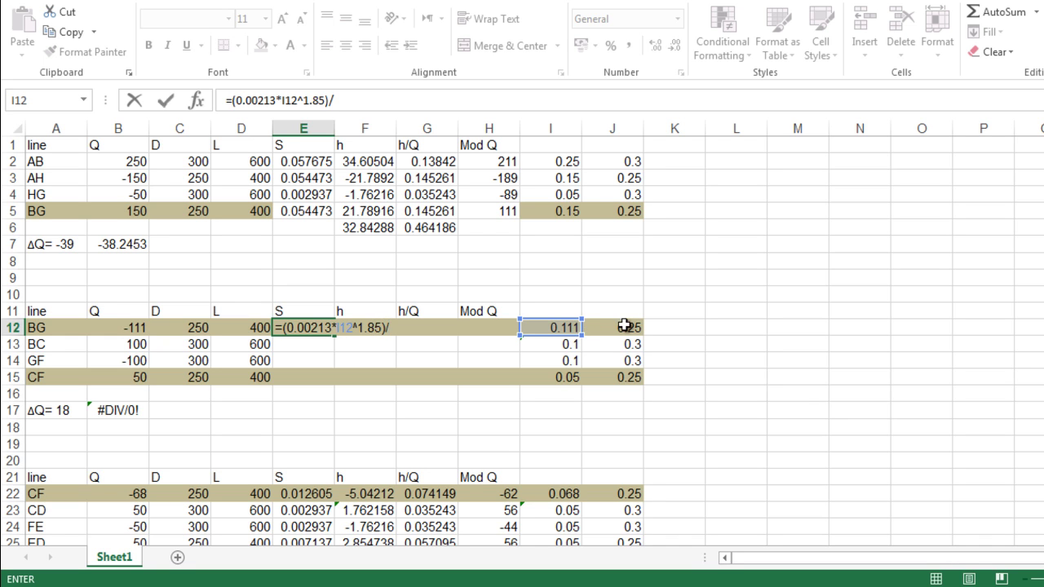
left_click(622, 328)
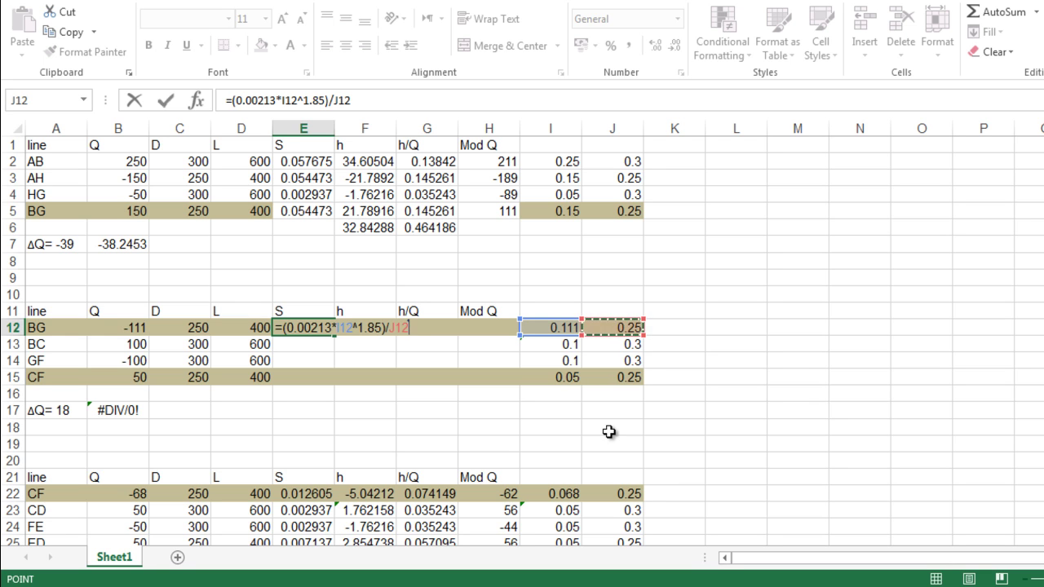
type("^4.87")
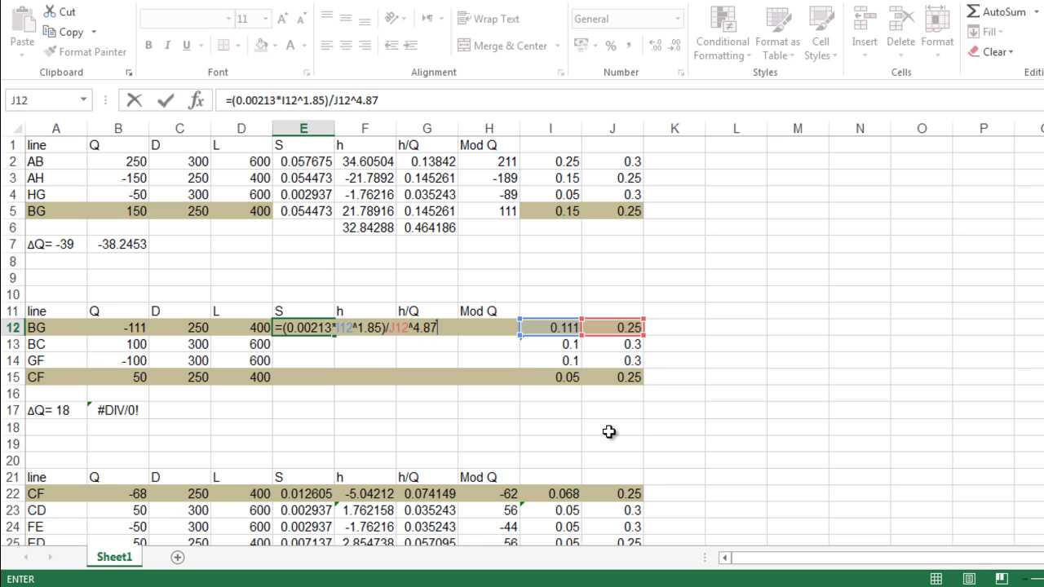
key("Return")
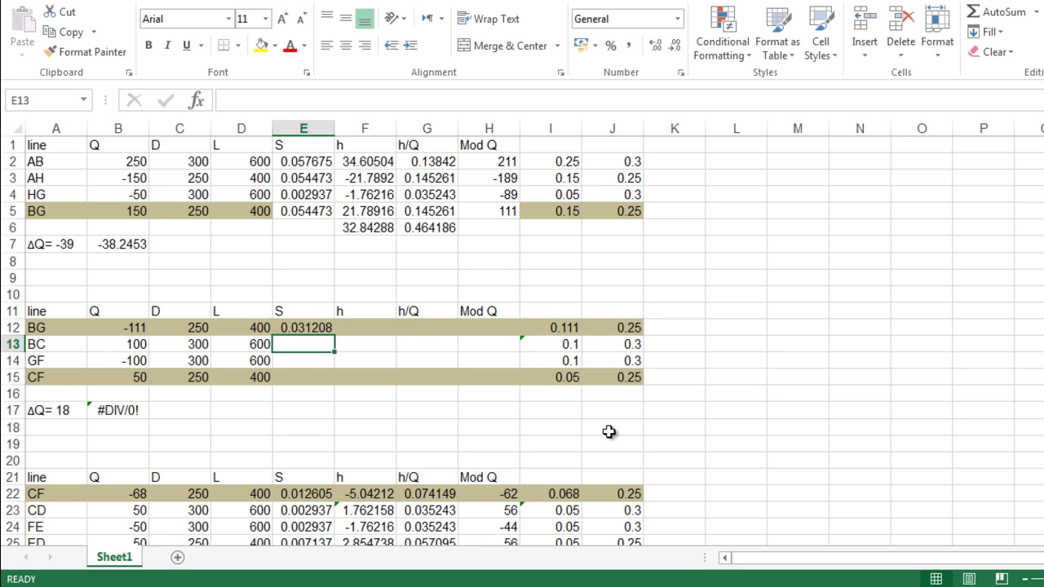
left_click(326, 327)
left_click_drag(333, 335, 331, 388)
Step: Calculate h for line BG in F12 as =E12*D12 and fill the formula down to F15
left_click(346, 329)
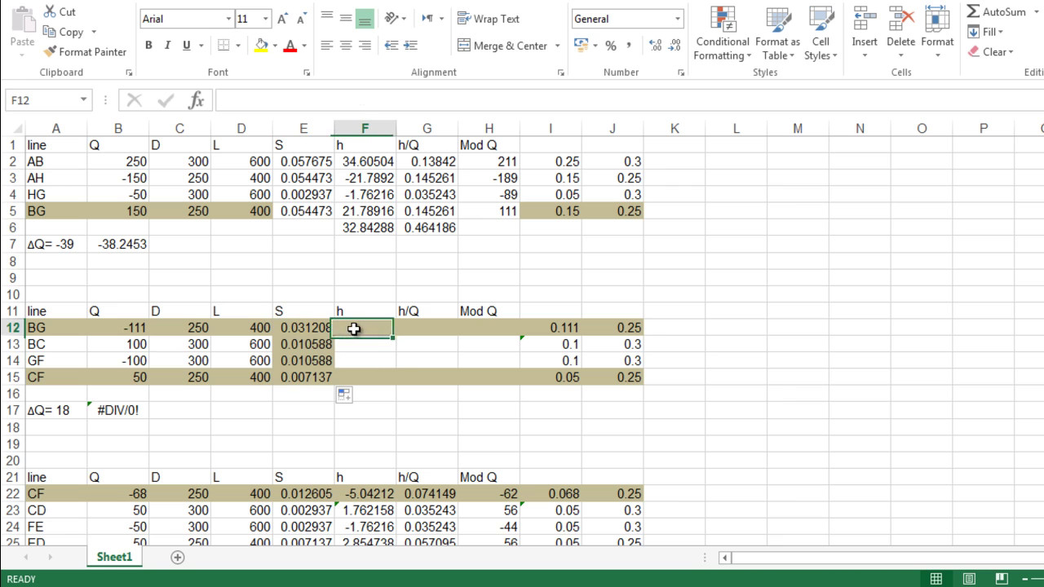
type("=")
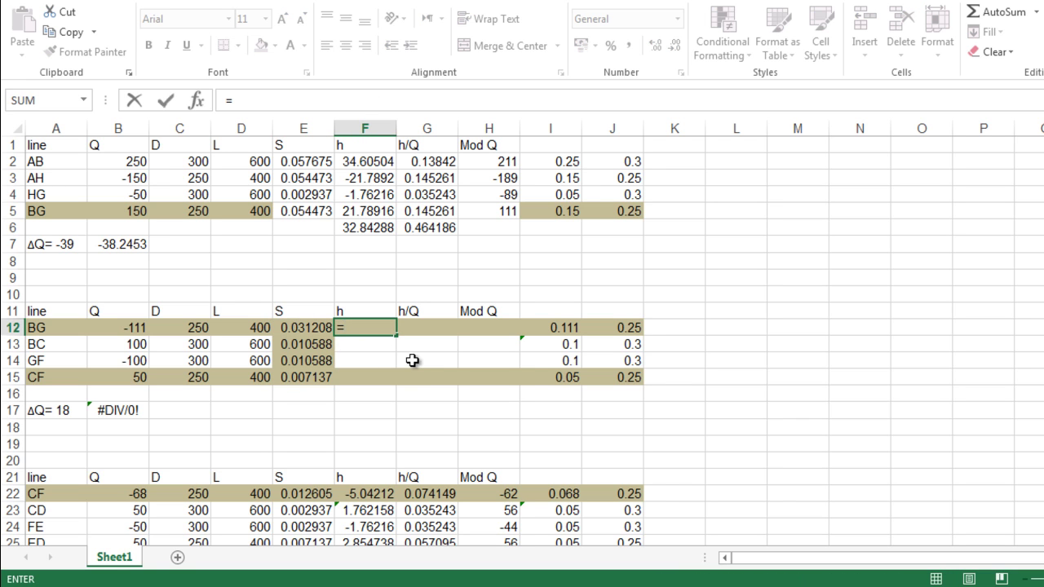
left_click(316, 330)
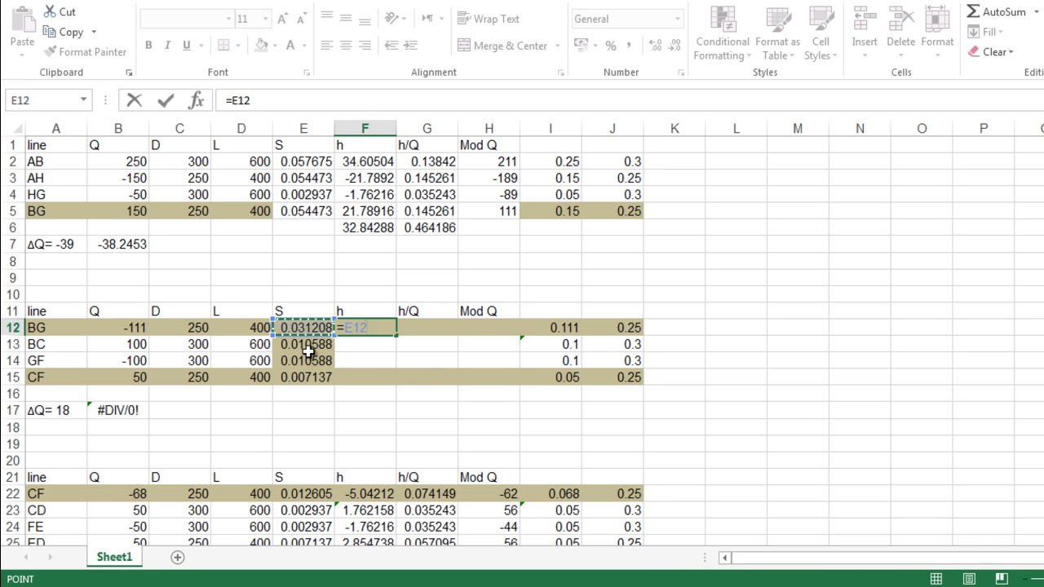
type("*")
left_click(250, 328)
key("Return")
left_click(379, 328)
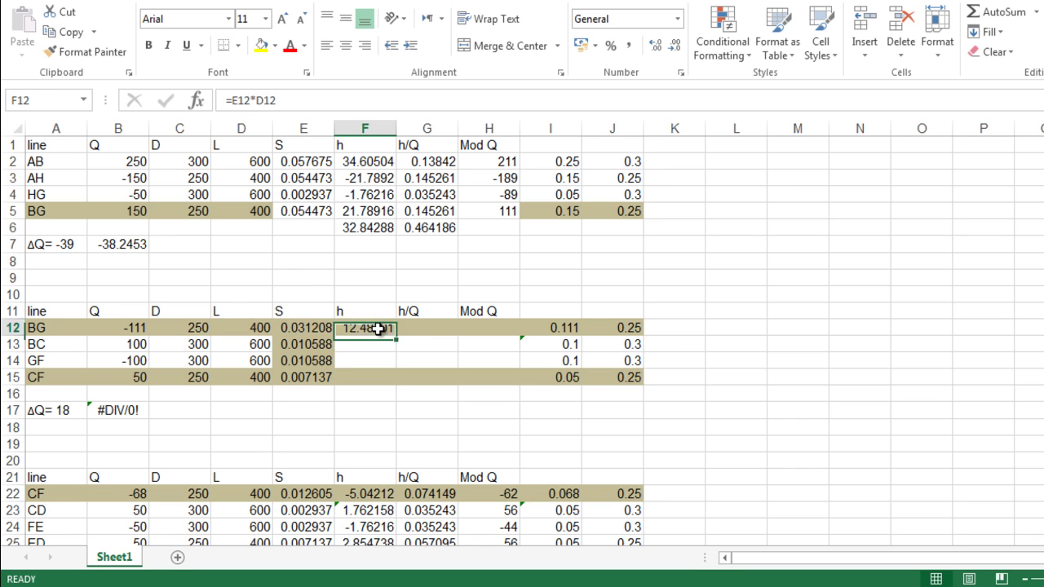
left_click_drag(395, 333, 392, 378)
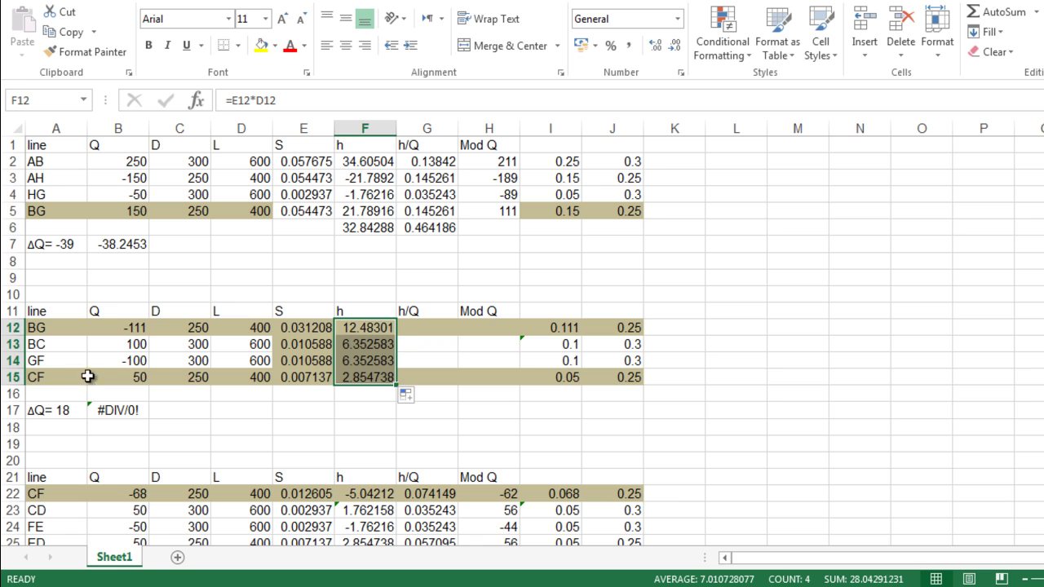
Step: Negate the h formulas of the negative-flow lines BG in F12 and GF in F14, making them =-E12*D12 and =-E14*D14
double_click(349, 328)
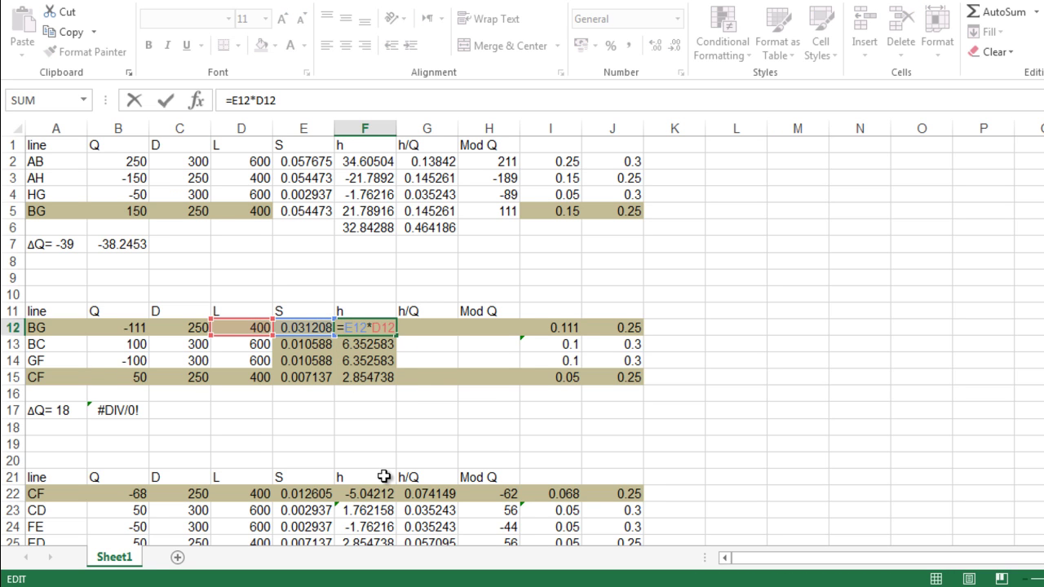
type("-")
key("Return")
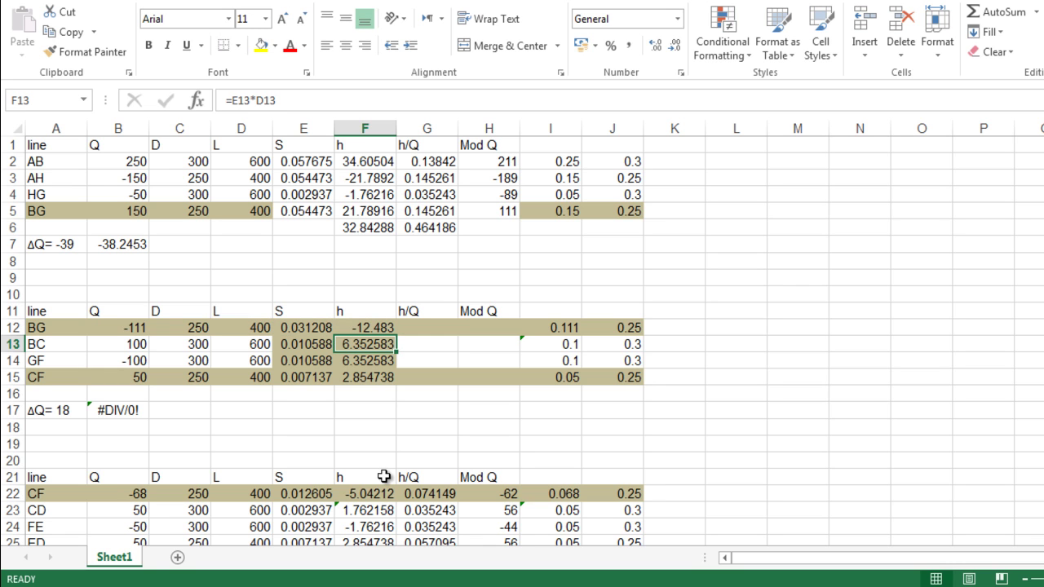
left_click(346, 359)
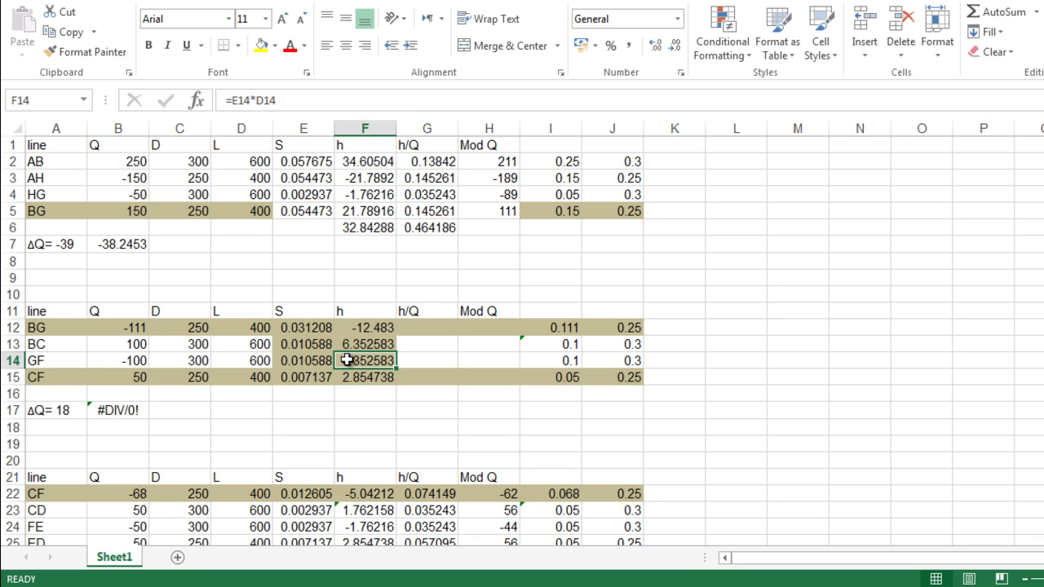
double_click(347, 359)
type("-")
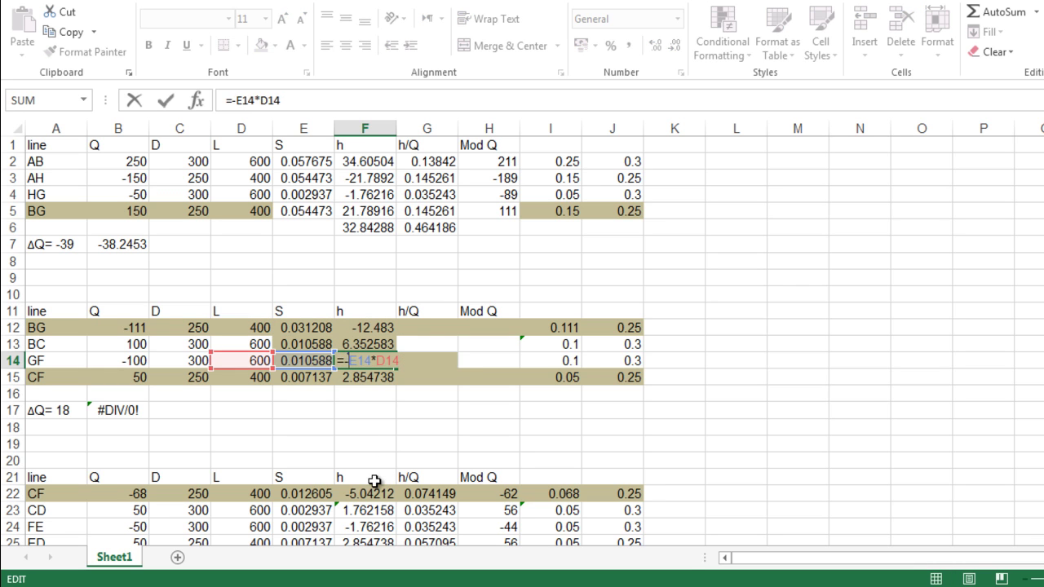
key("Return")
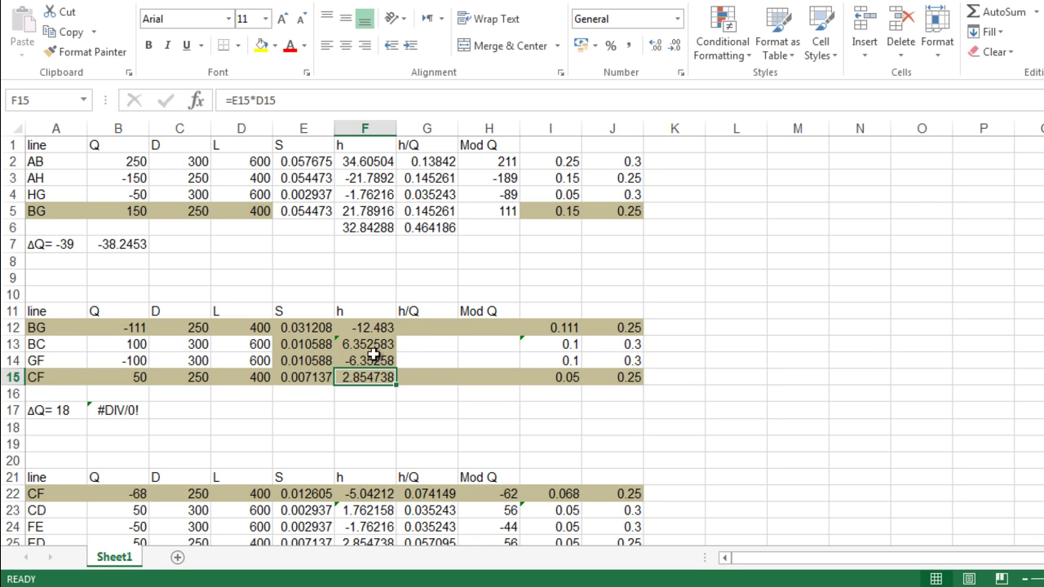
Step: Calculate h/Q for line BG in G12 as =F12/B12 and fill the formula down to G15
left_click(429, 324)
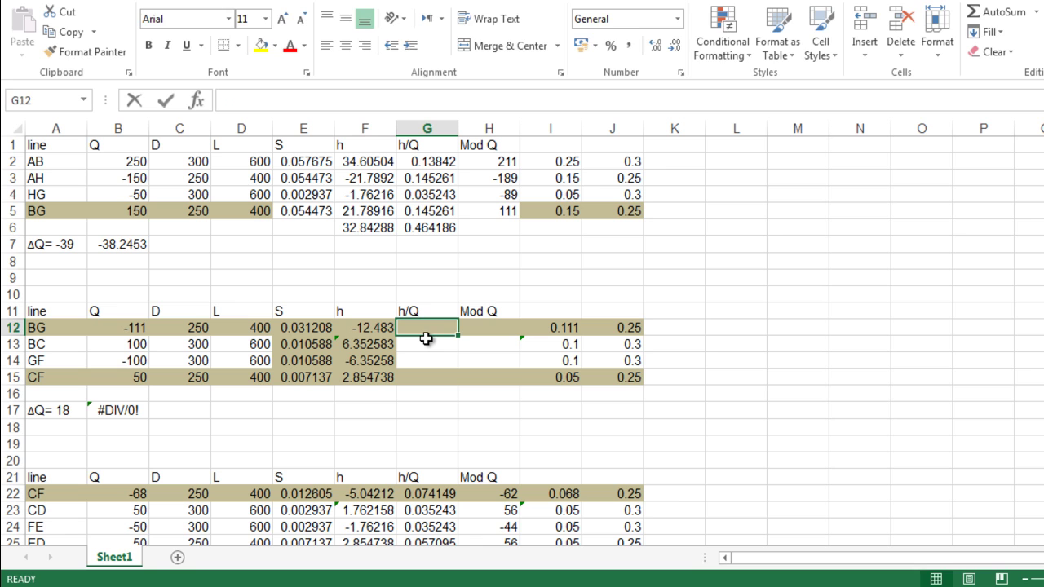
type("=")
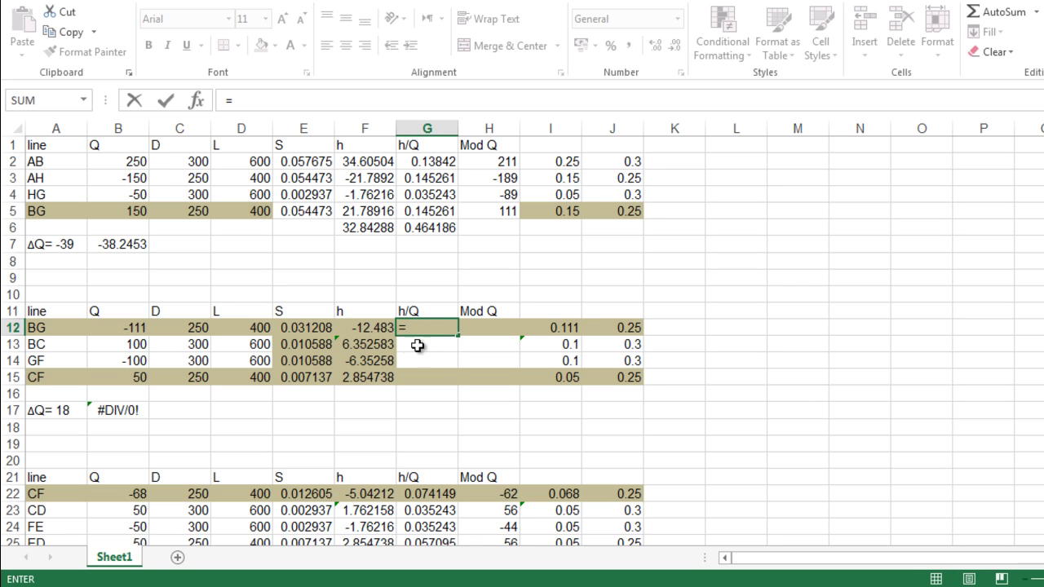
left_click(369, 331)
type("/")
left_click(139, 328)
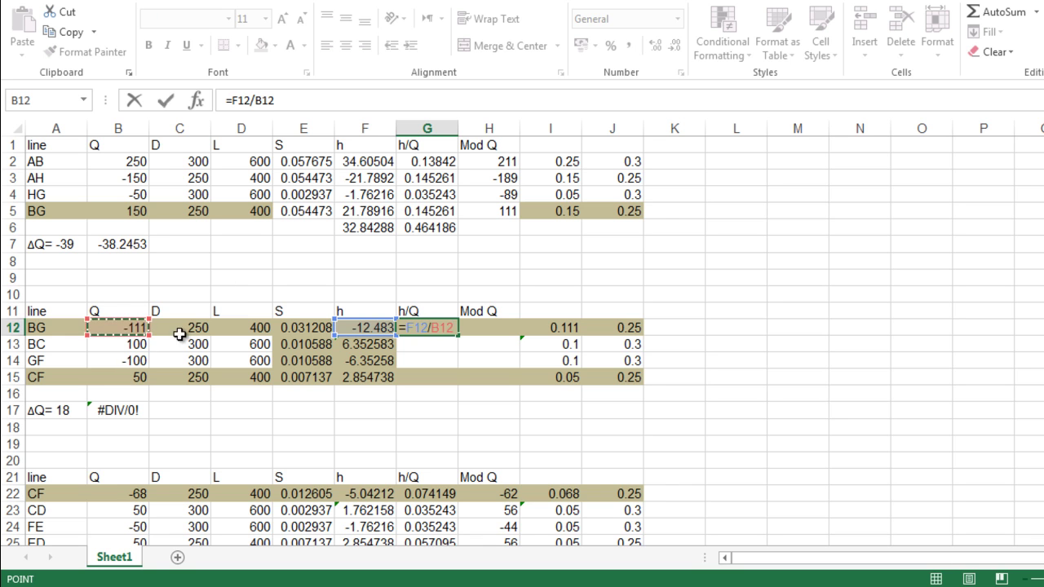
key("Return")
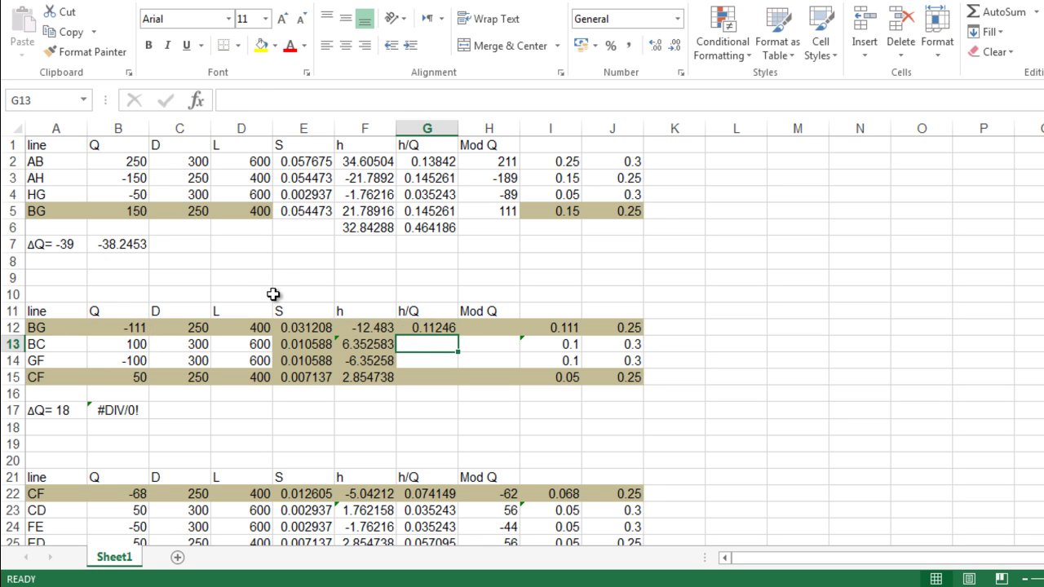
left_click(451, 335)
left_click_drag(459, 336, 463, 381)
Step: Total the second loop's h column in F16 as =SUM(F12:F15) and fill the formula across to G16 for h/Q
left_click(353, 392)
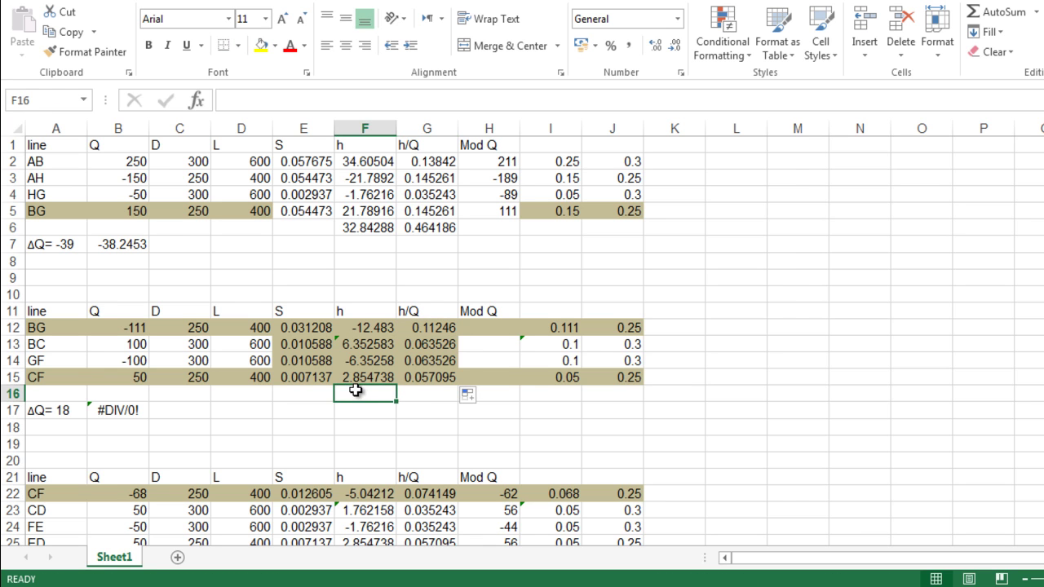
type("s")
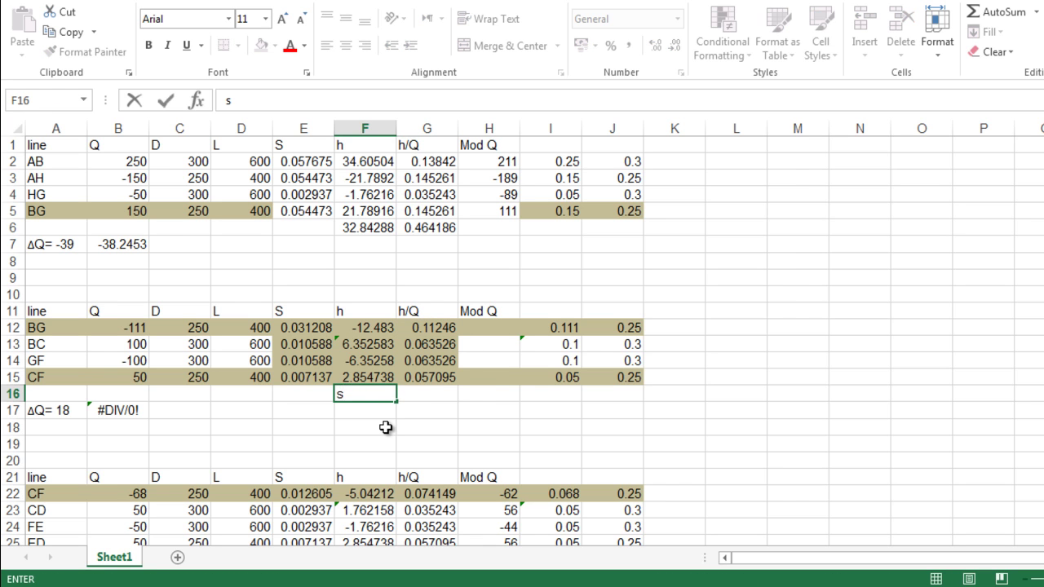
type("=su")
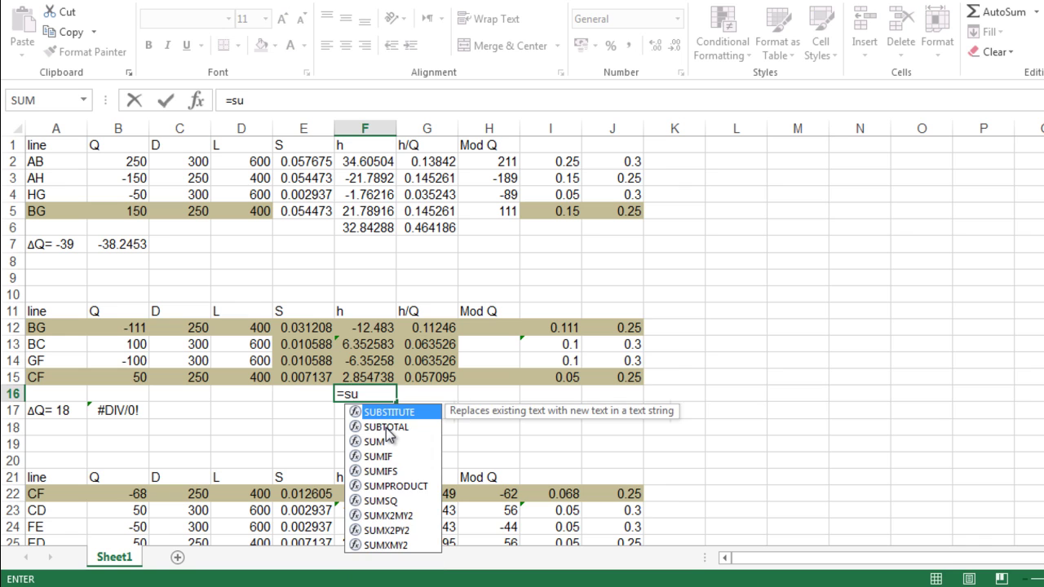
type("m(")
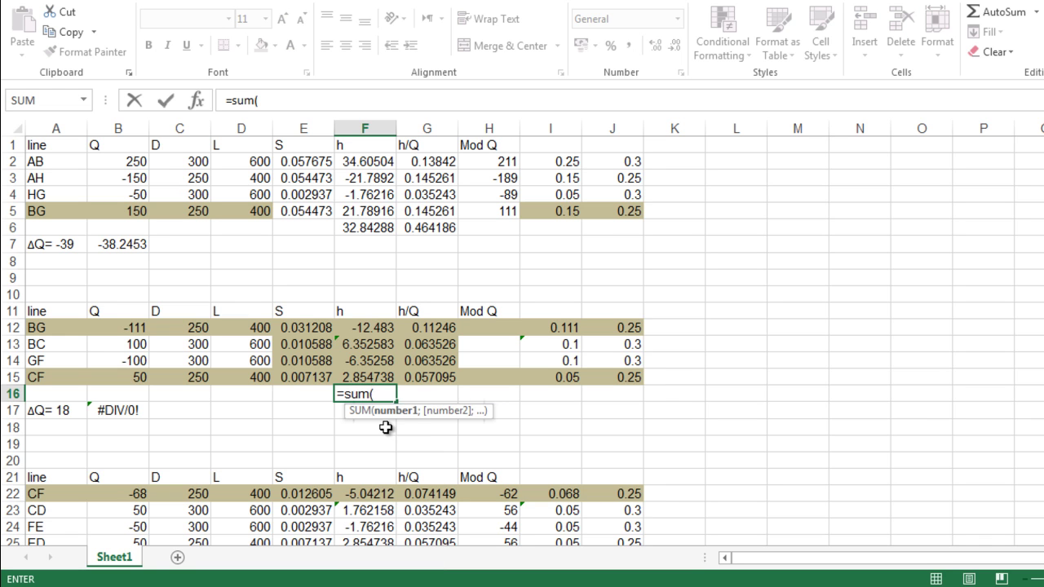
left_click(380, 329)
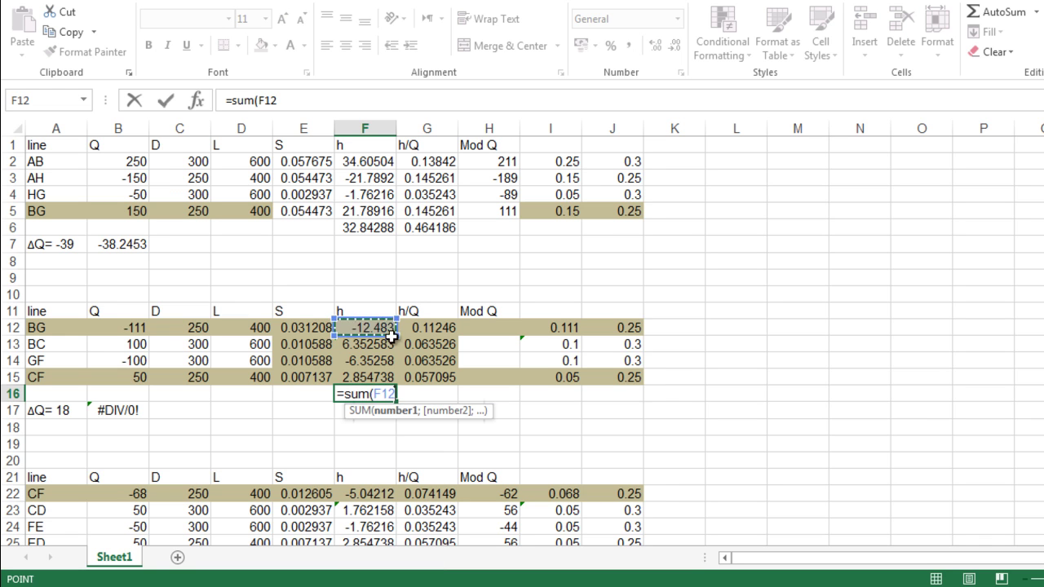
left_click_drag(397, 334, 404, 380)
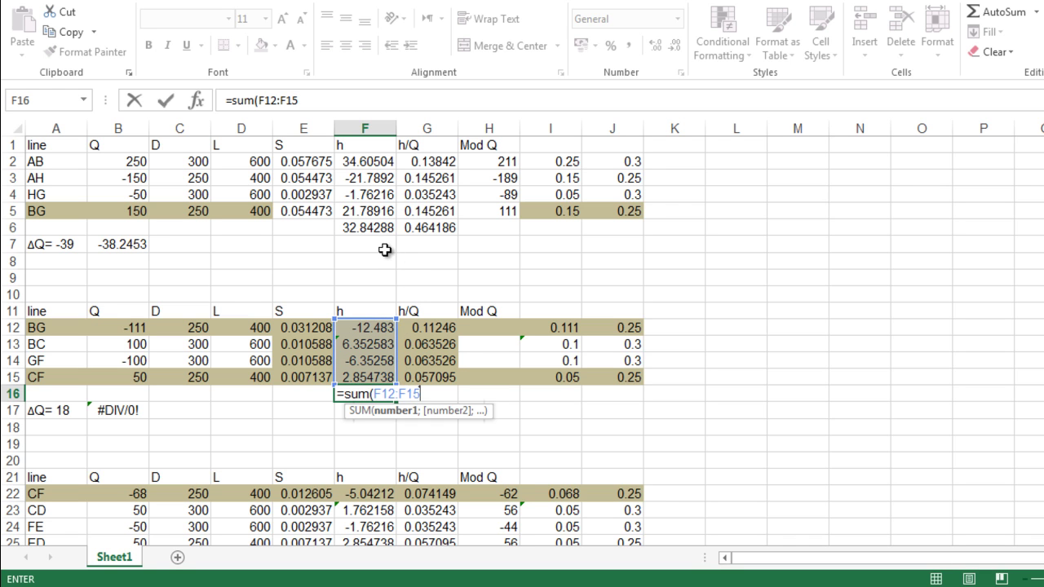
key("Return")
left_click(366, 397)
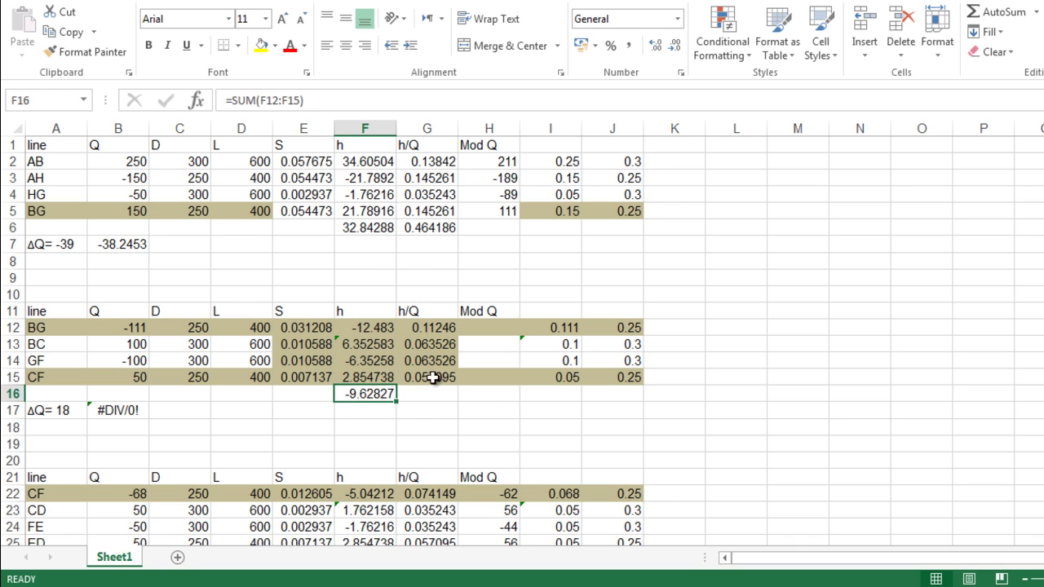
left_click_drag(398, 403, 434, 404)
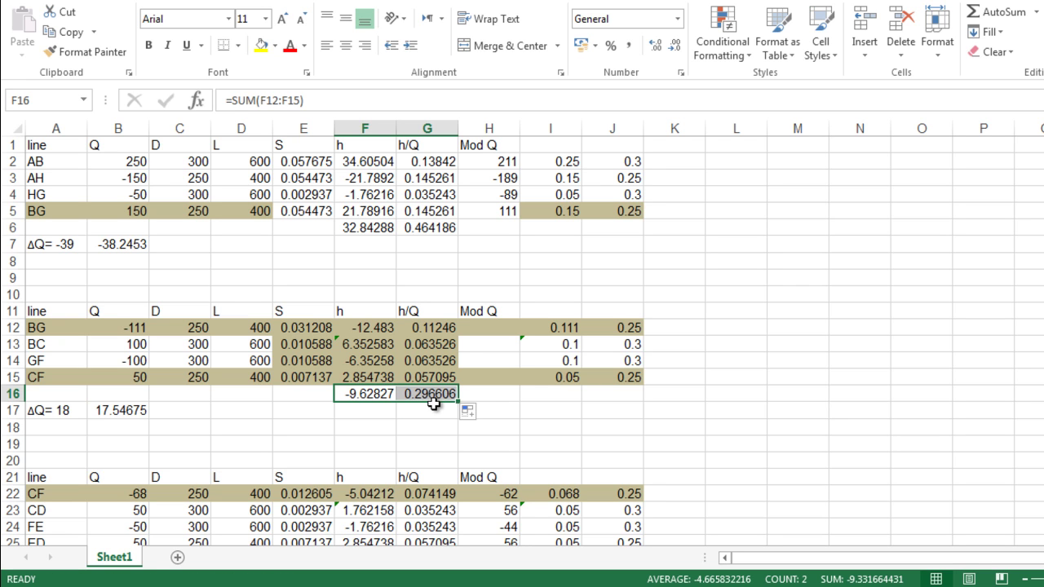
Step: Calculate the second loop's ΔQ in B17 as =(-F16)/(1.85*G16)
left_click(143, 413)
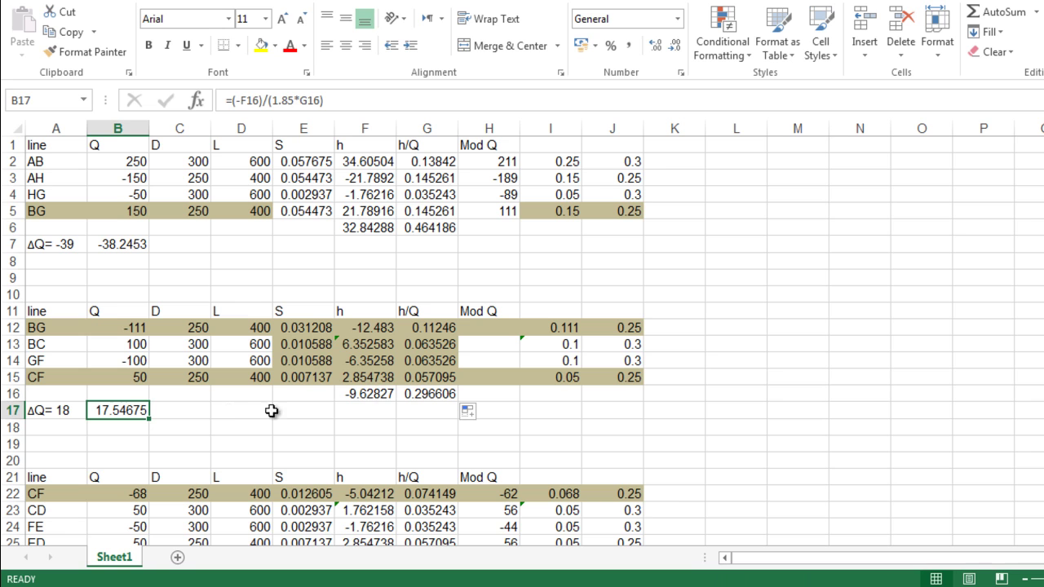
type("=")
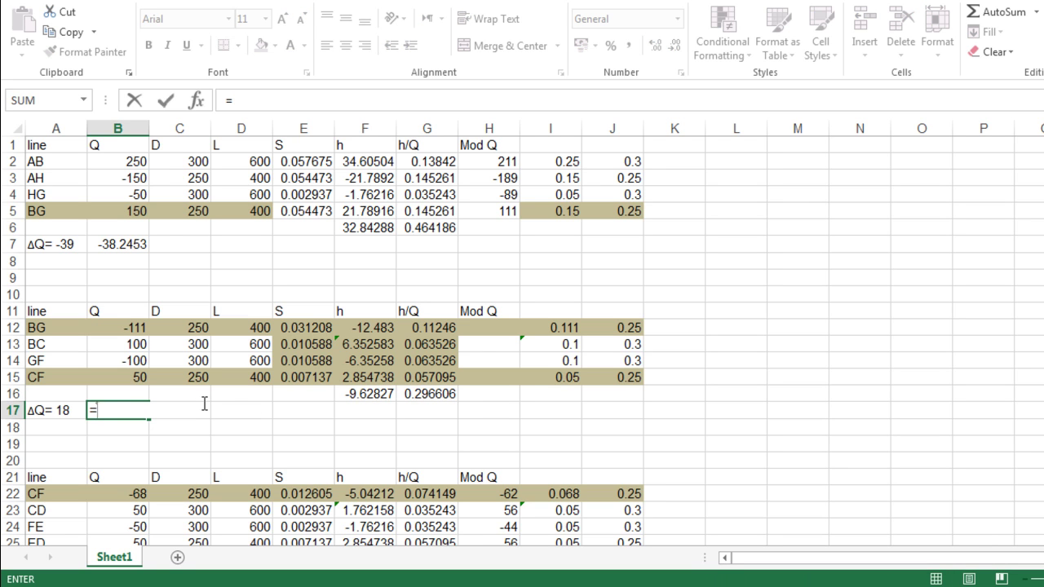
type("(-")
left_click(373, 399)
type(")/")
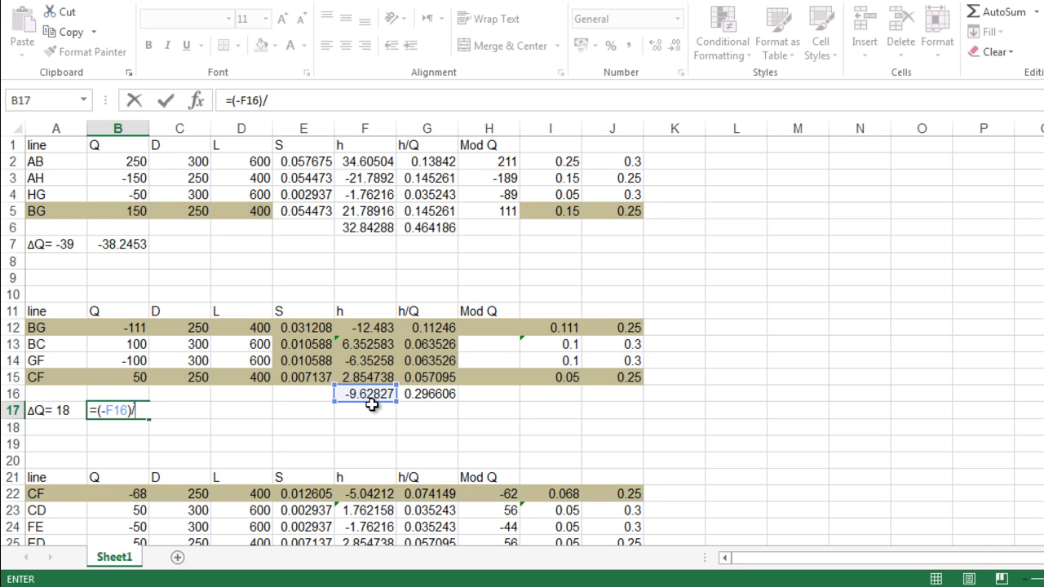
type("(1.85*")
left_click(424, 392)
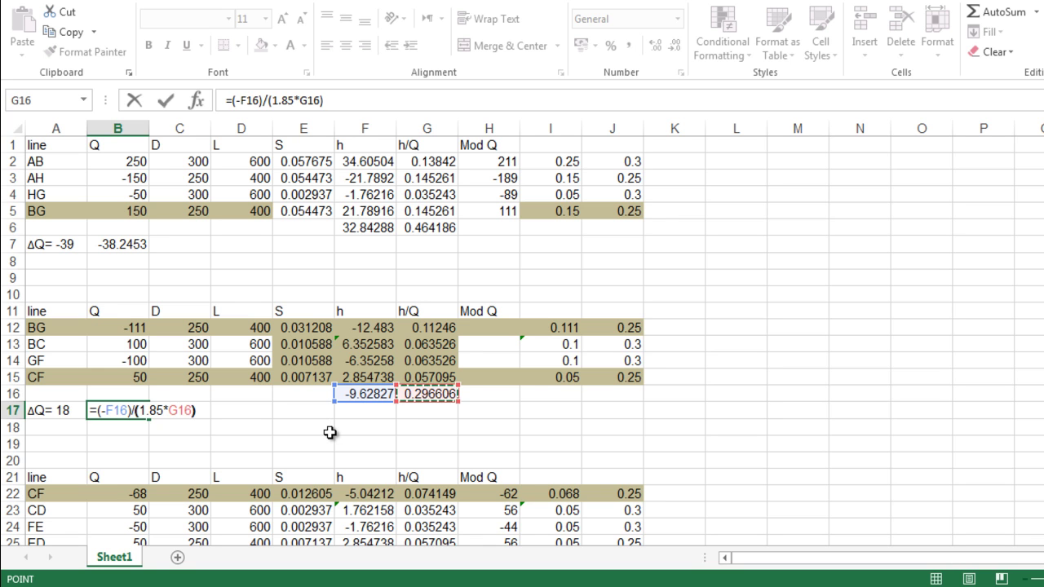
key("Return")
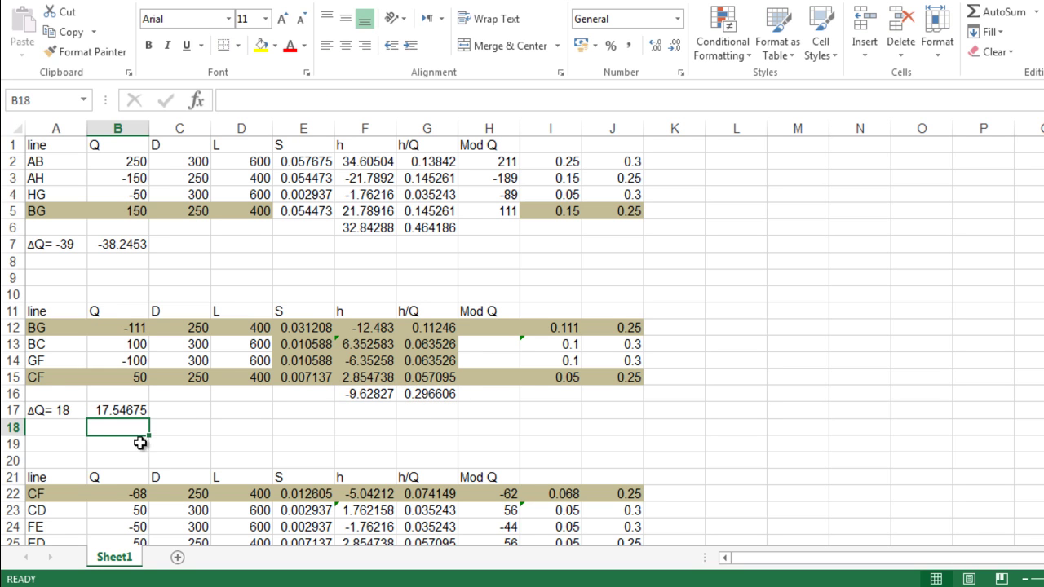
Step: Calculate Mod Q for line BG in H12 as =B12+18 and fill the formula down to H15
left_click(495, 327)
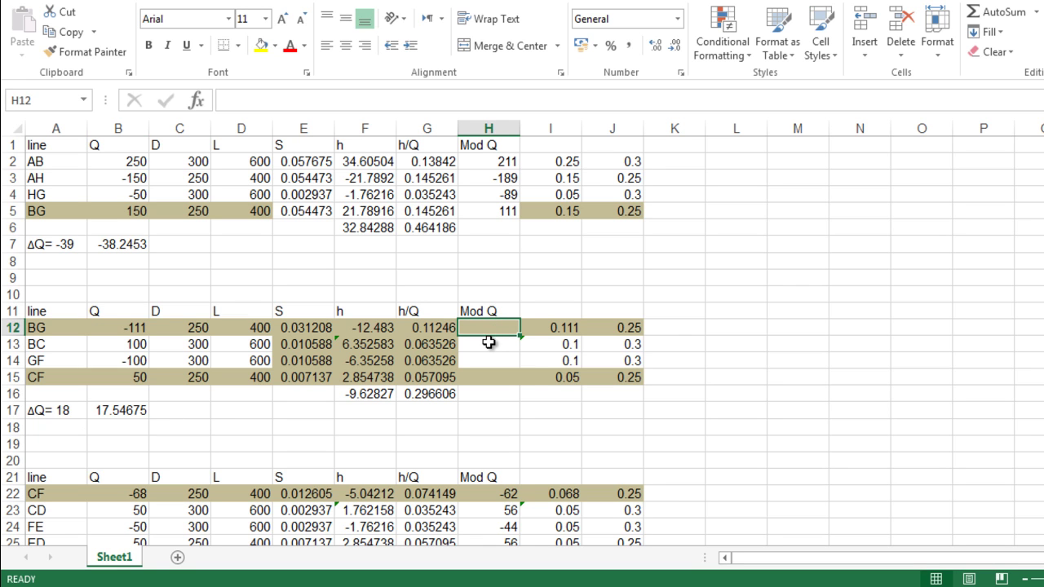
type("=")
left_click(126, 324)
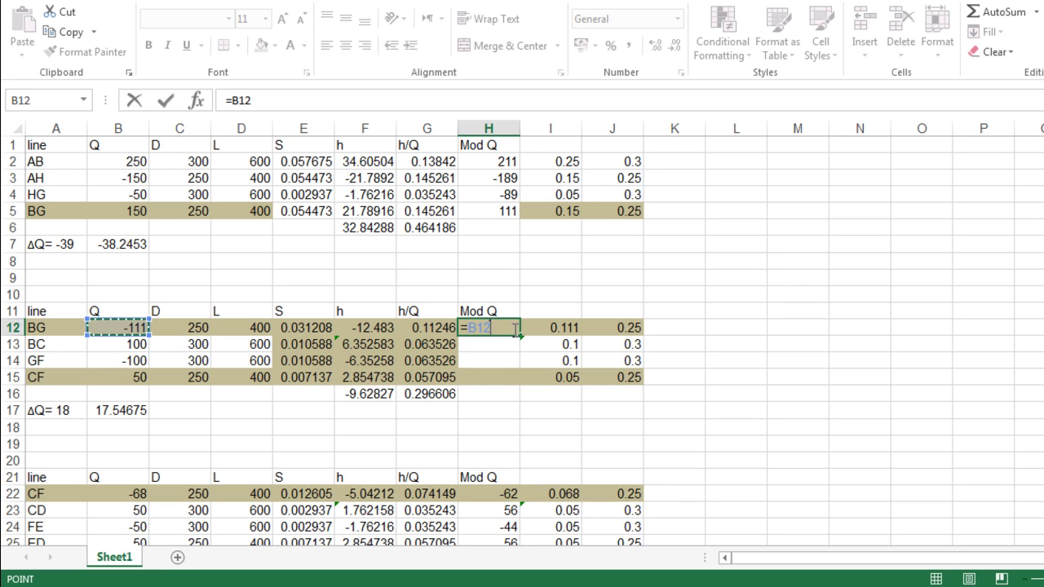
type("+18")
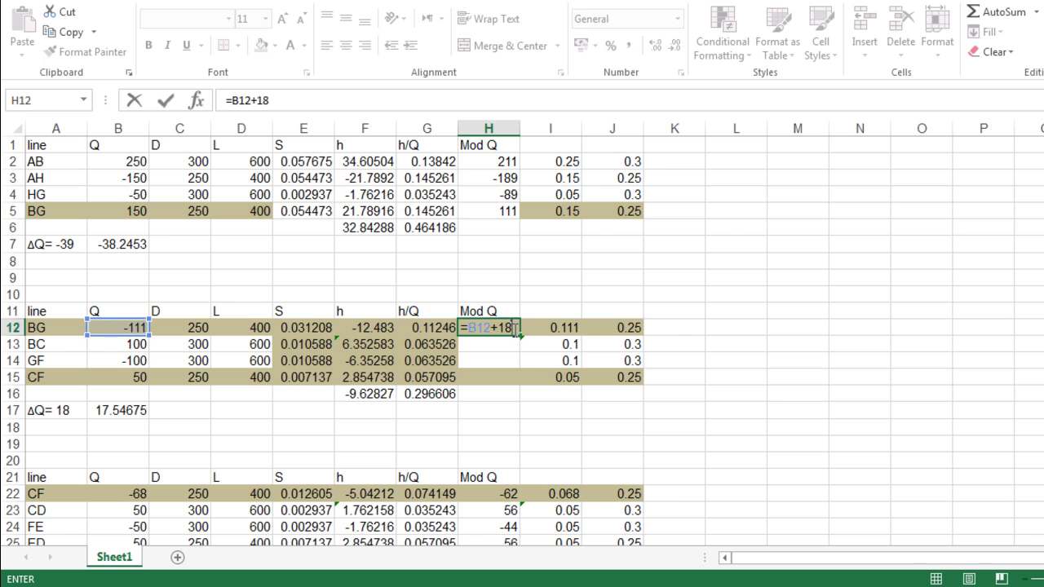
key("Return")
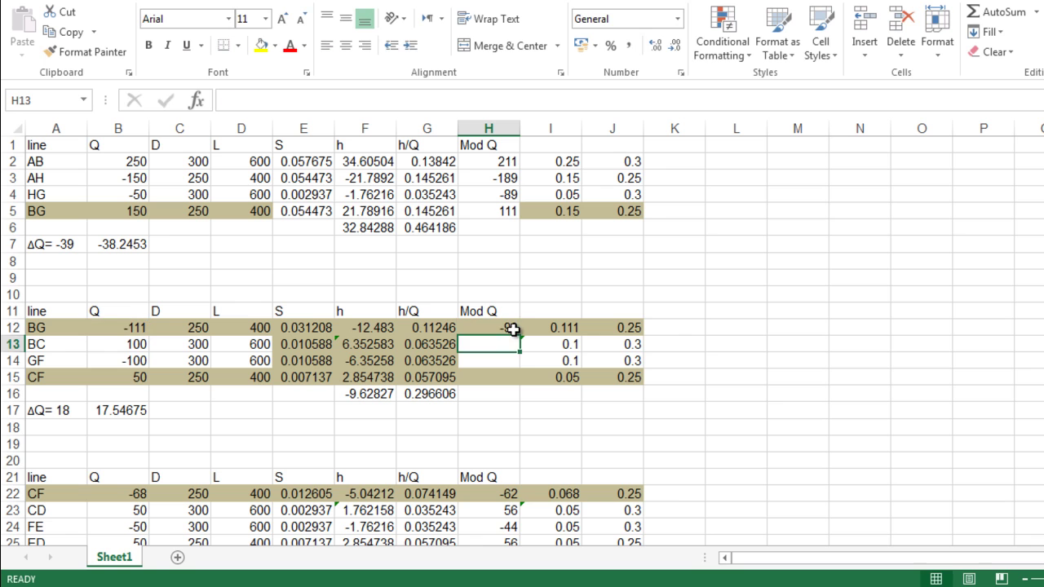
left_click(512, 328)
left_click_drag(519, 335, 523, 384)
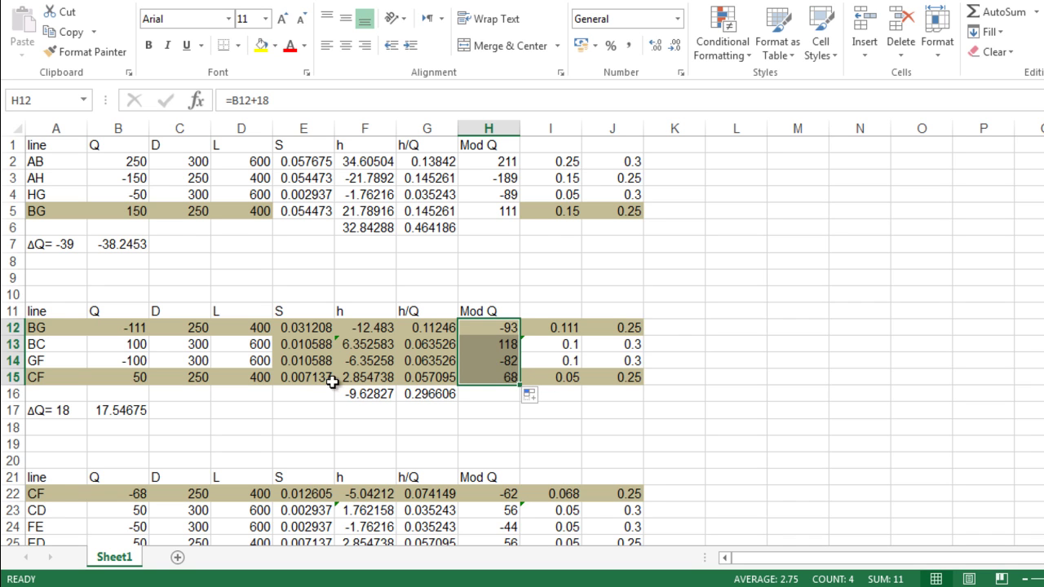
Step: Review the third loop's table and the trail 2 and trail 3 tables, checking the ΔQ of each loop
scroll(321, 375, "down", 3)
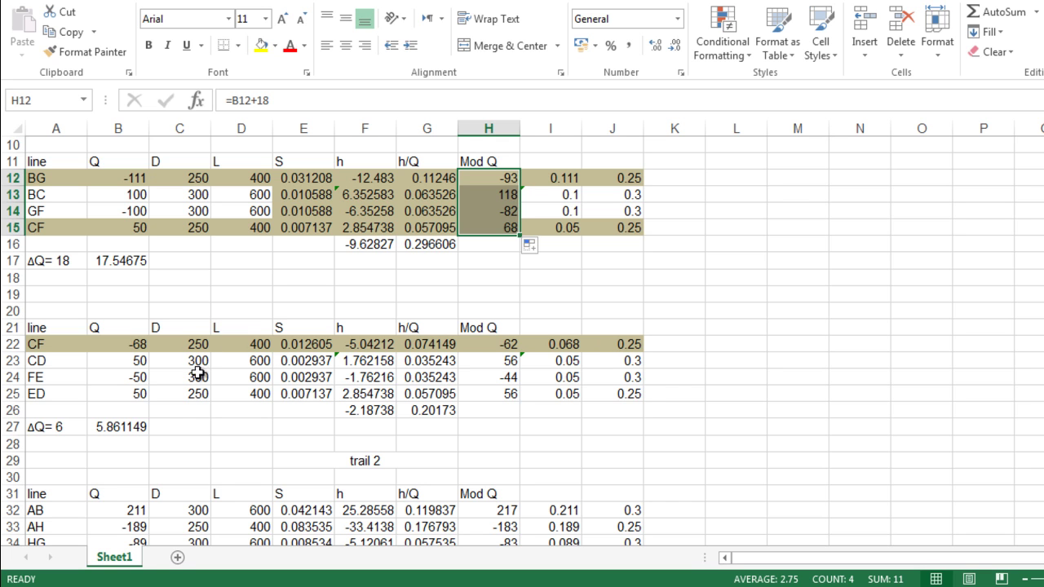
left_click(618, 347)
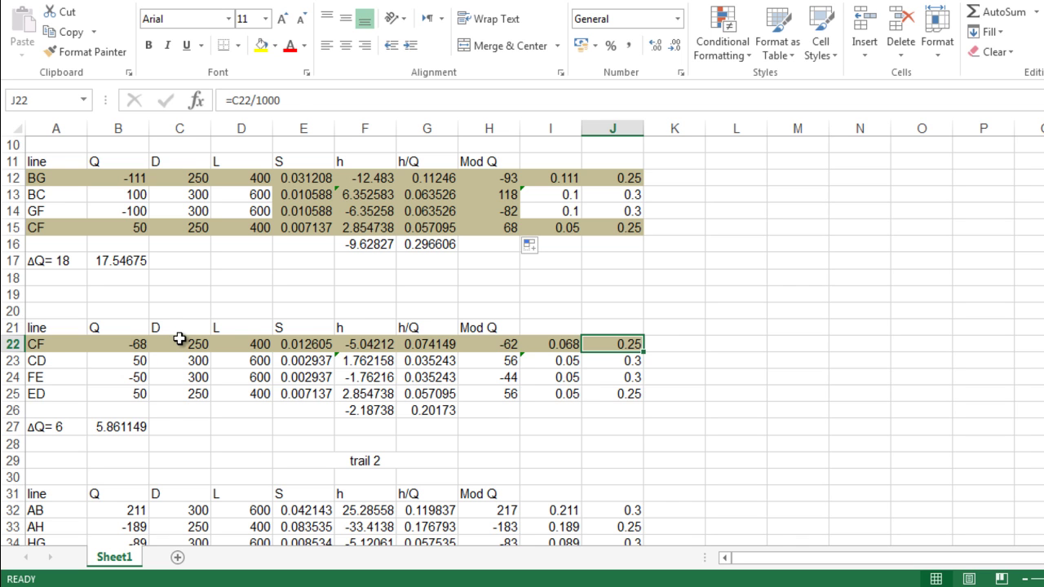
scroll(362, 372, "down", 4)
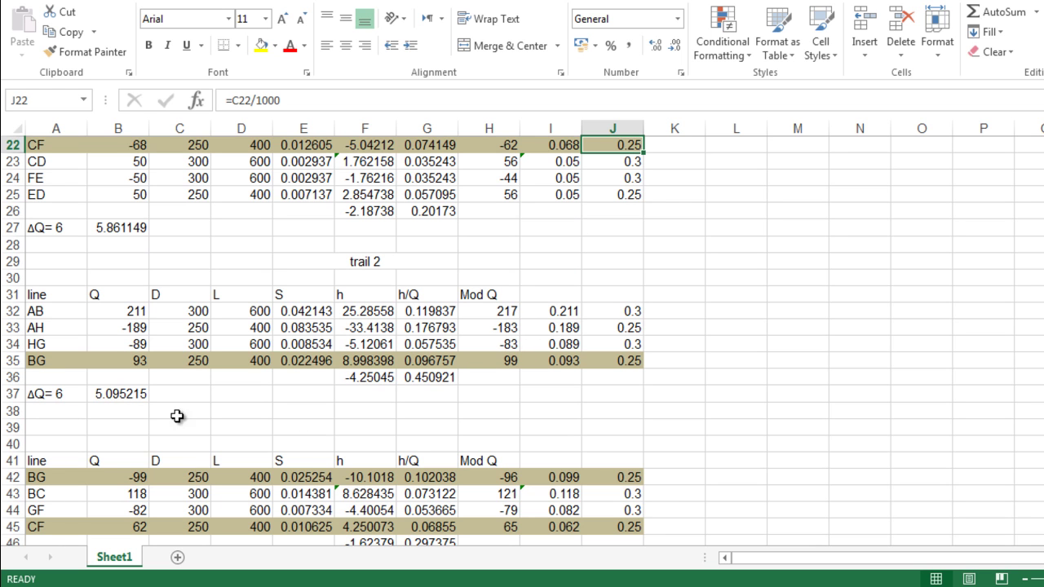
scroll(435, 410, "down", 3)
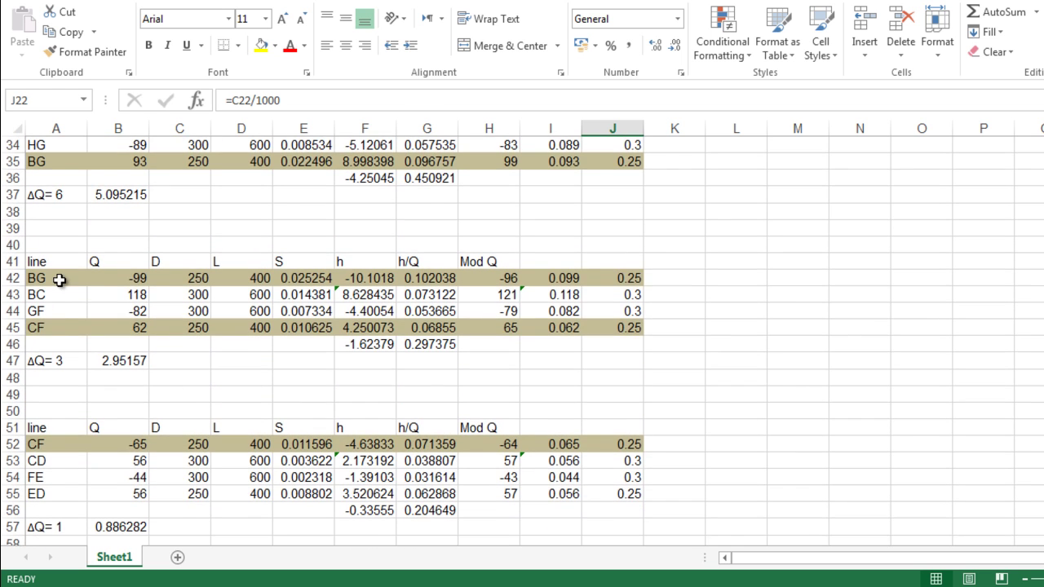
scroll(70, 331, "down", 5)
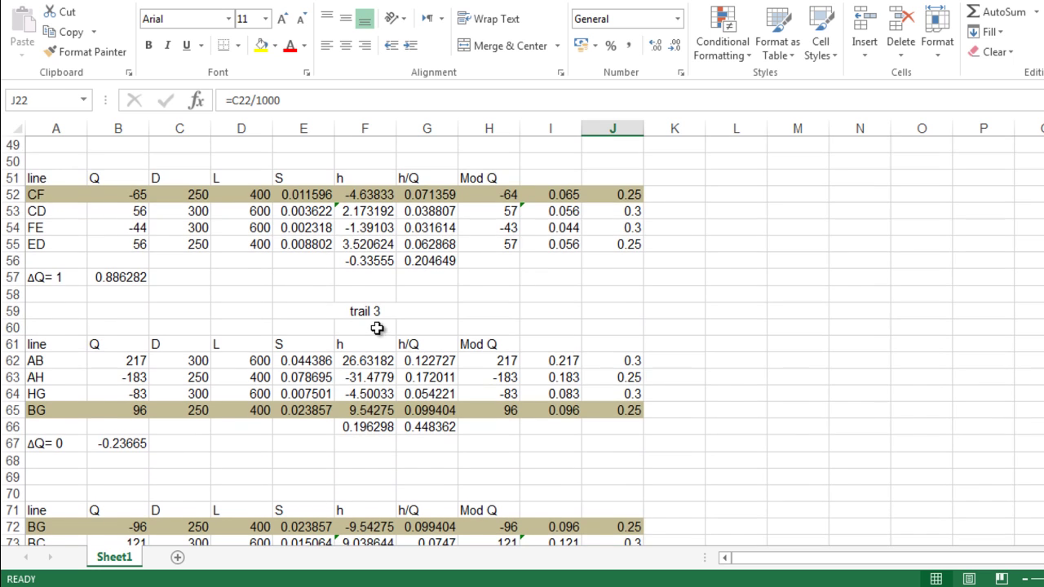
scroll(377, 328, "down", 3)
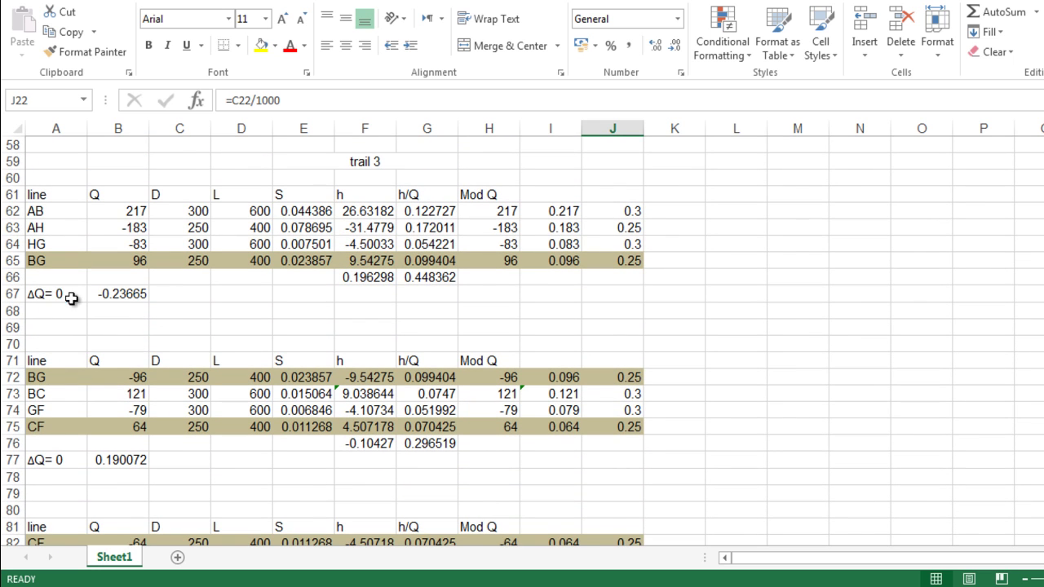
scroll(71, 299, "down", 2)
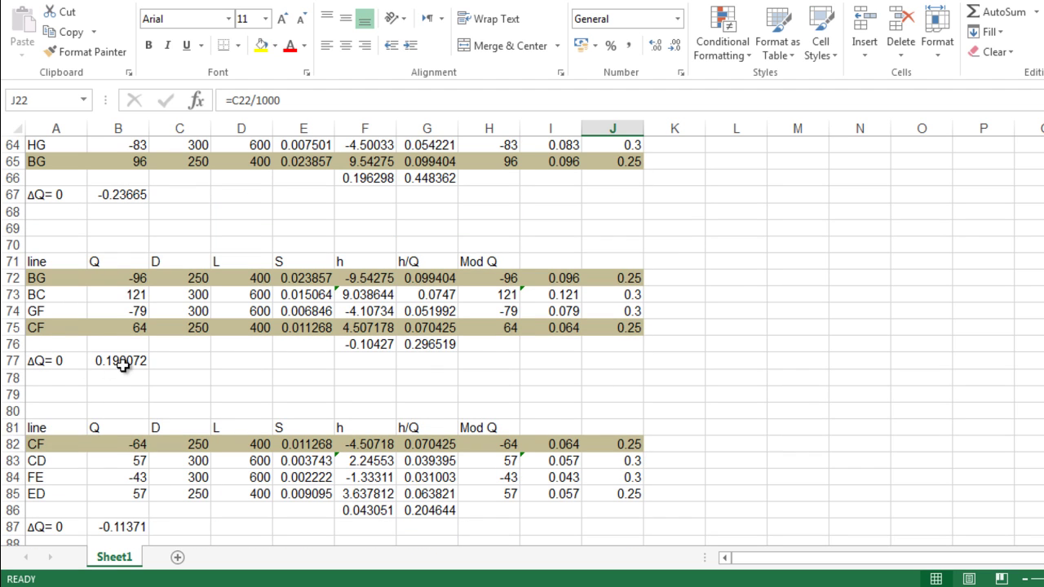
scroll(98, 362, "down", 2)
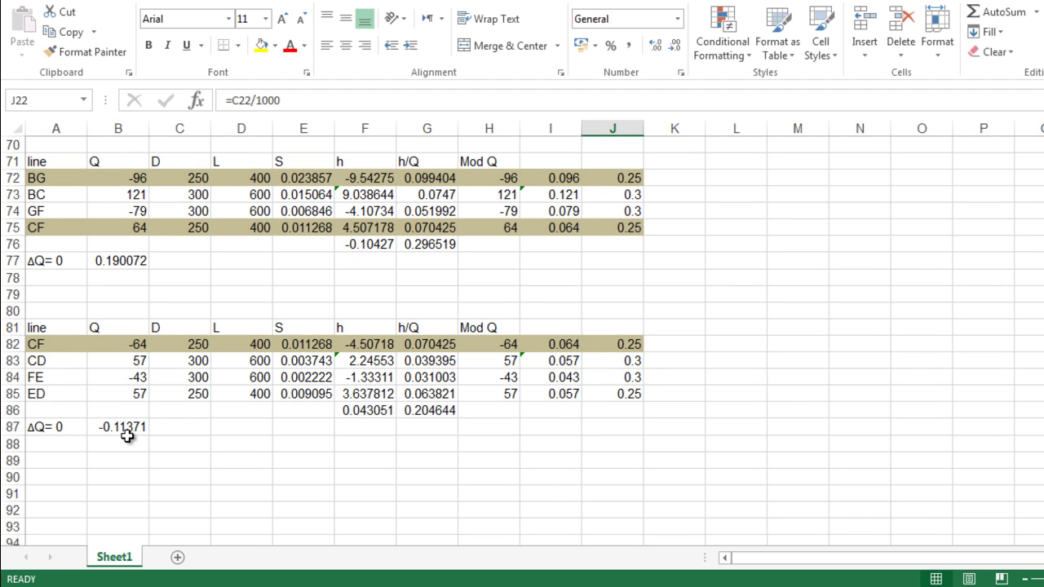
scroll(127, 432, "up", 1)
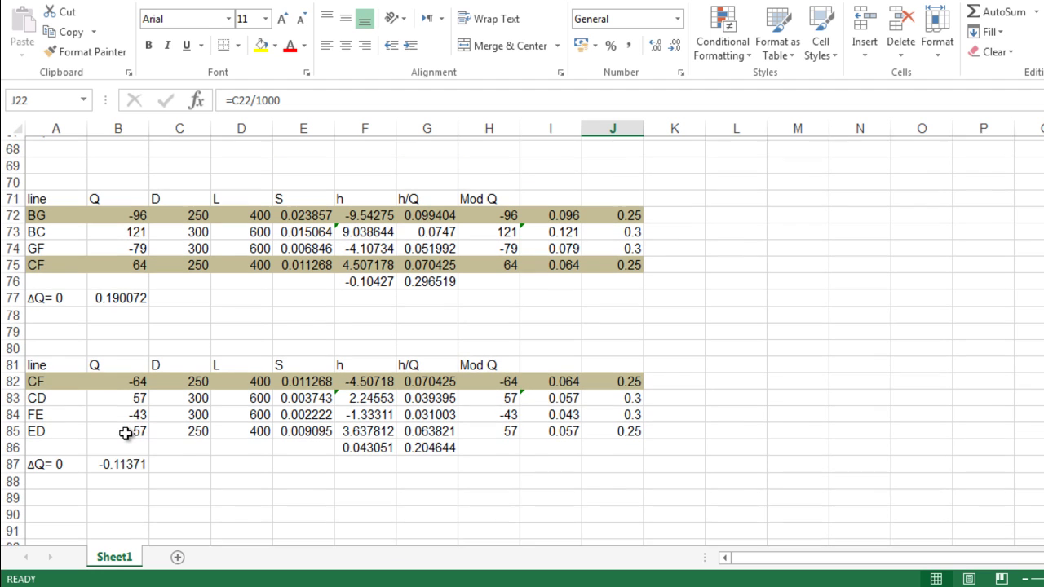
scroll(149, 422, "up", 1)
scroll(149, 420, "up", 3)
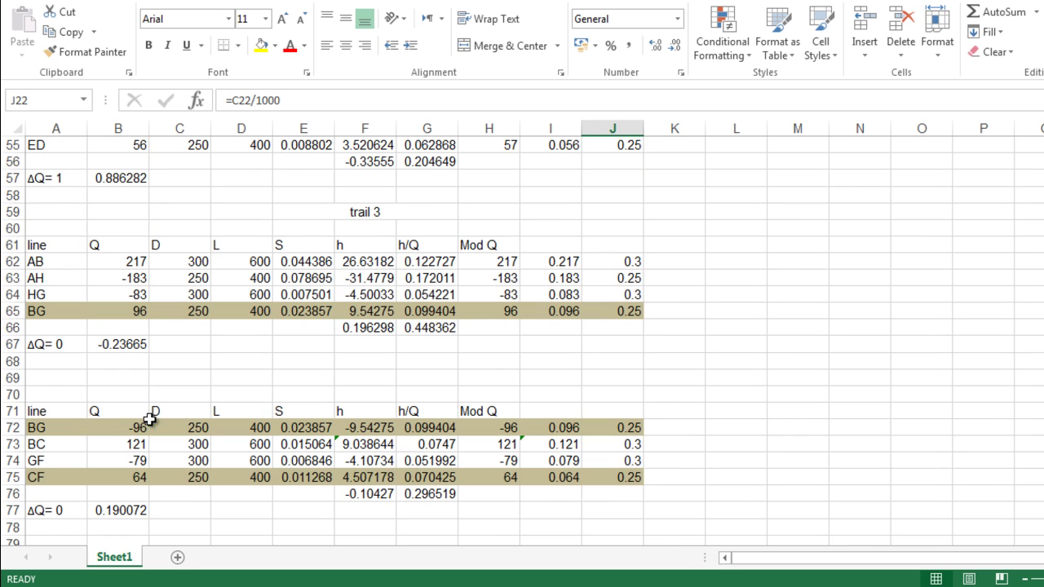